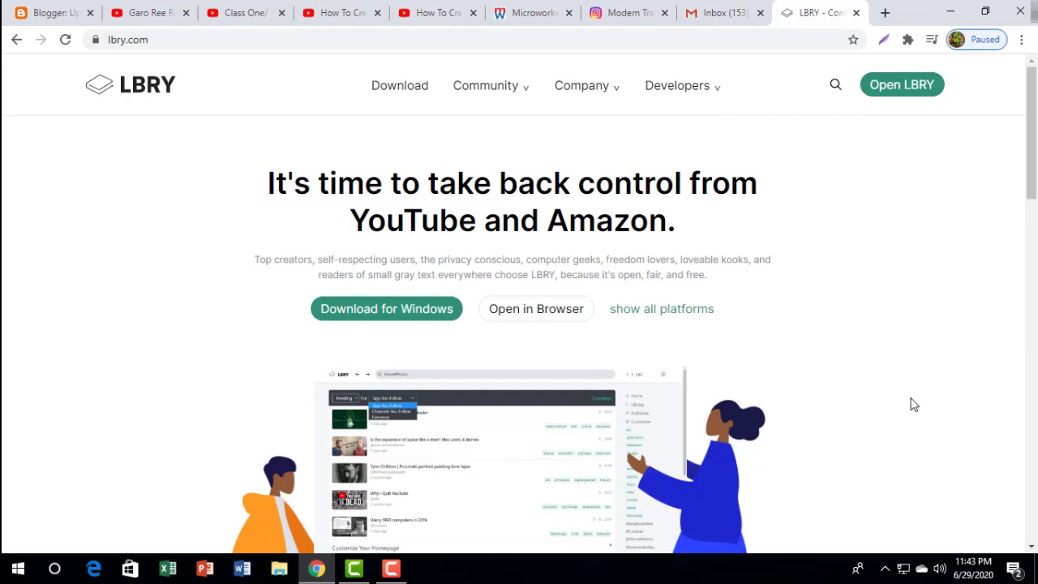
Scroll the lbry.com homepage, return to the top, and launch the LBRY web app with Open LBRY.
{"action": "left_click_drag", "start_coordinate": [1027, 153], "coordinate": [1027, 494]}
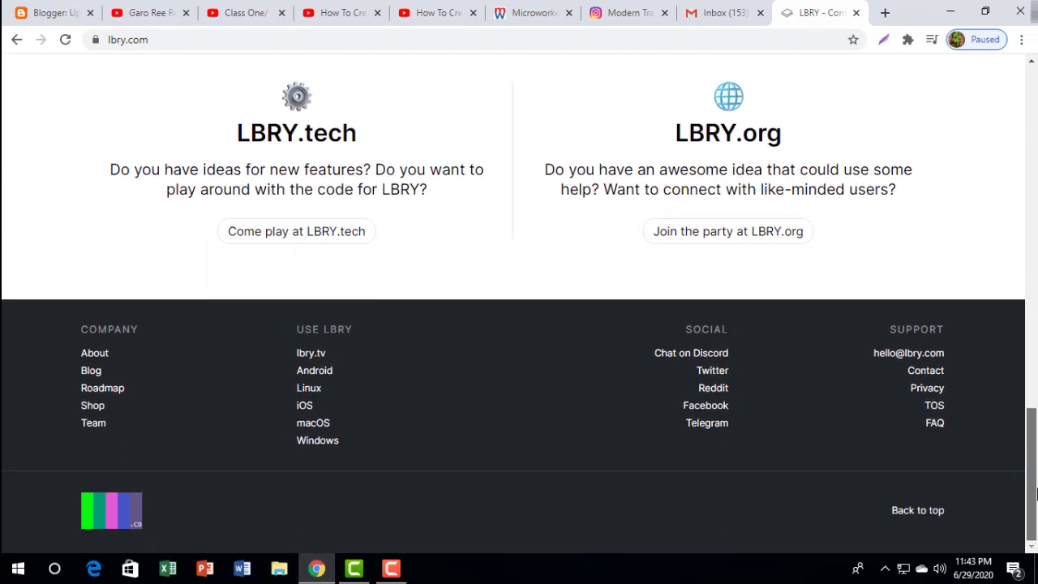
{"action": "key", "text": "Home"}
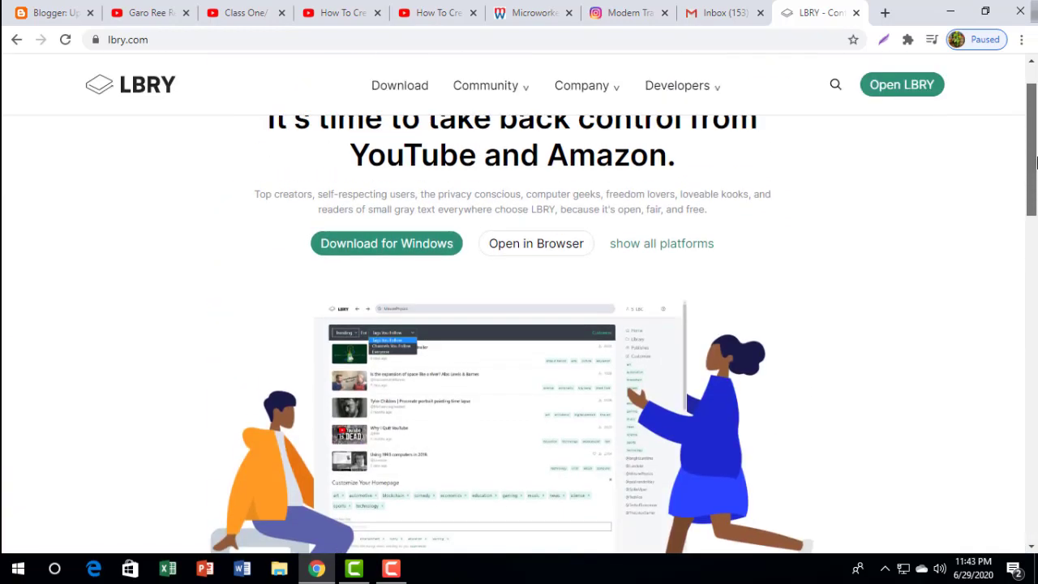
{"action": "left_click", "coordinate": [895, 91]}
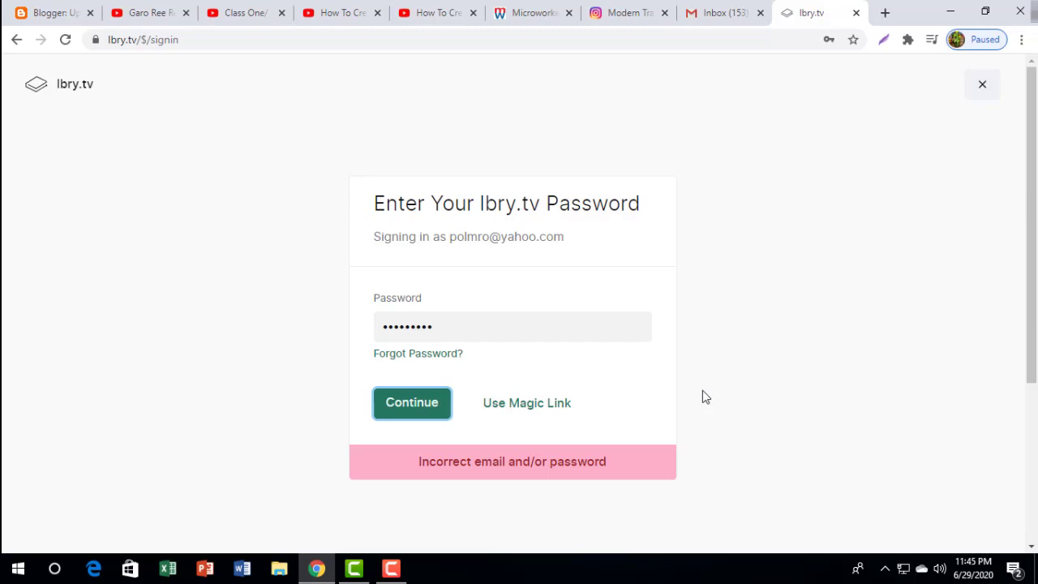
Replace the wrong password with the account's correct password and sign in to lbry.tv.
{"action": "left_click", "coordinate": [461, 324]}
{"action": "key", "text": "BackSpace"}
{"action": "key", "text": "BackSpace"}
{"action": "key", "text": "BackSpace"}
{"action": "key", "text": "BackSpace"}
{"action": "key", "text": "BackSpace"}
{"action": "key", "text": "BackSpace"}
{"action": "key", "text": "BackSpace"}
{"action": "key", "text": "BackSpace"}
{"action": "key", "text": "BackSpace"}
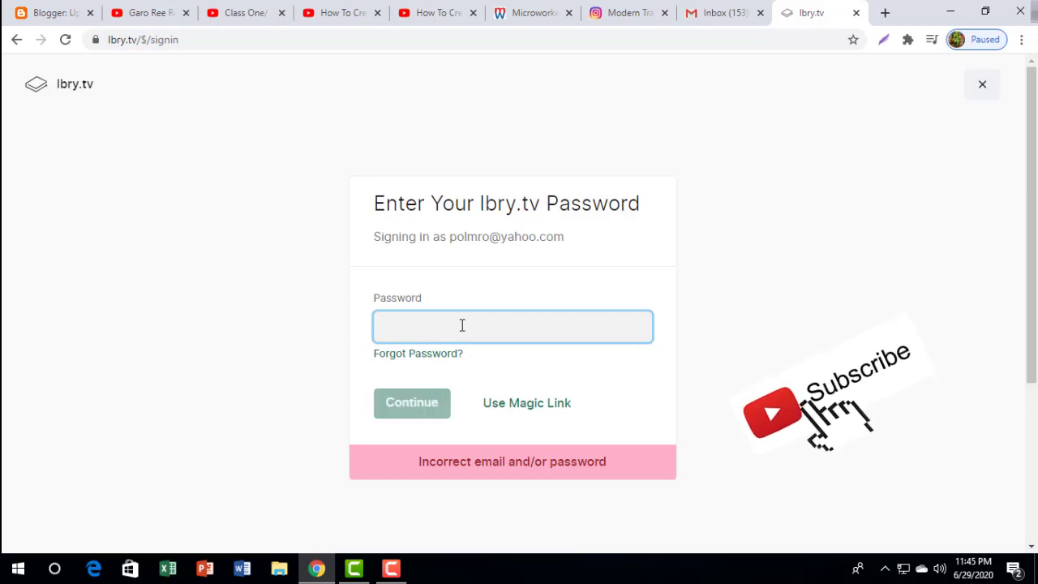
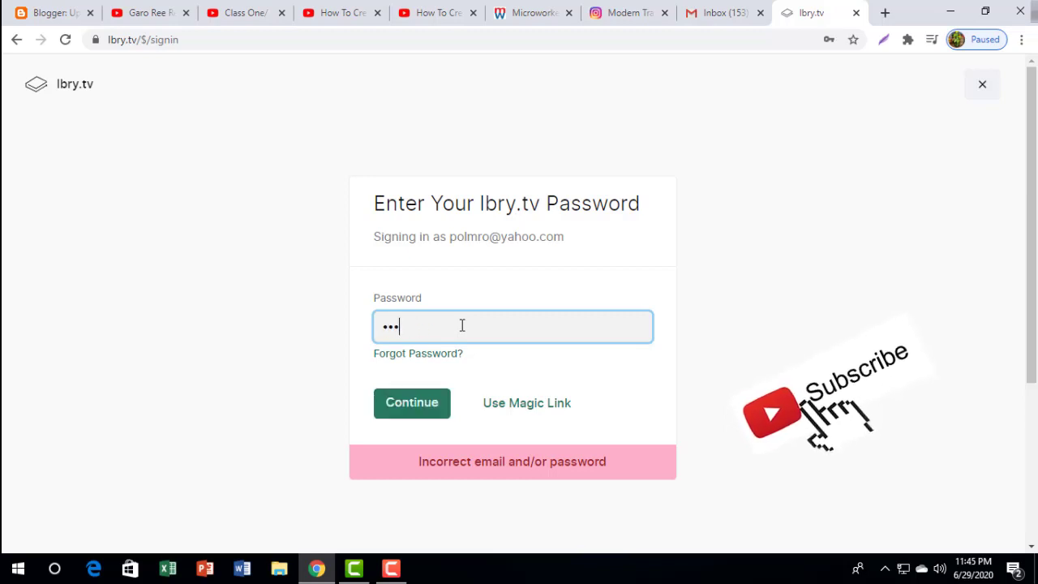
{"action": "left_click", "coordinate": [411, 404]}
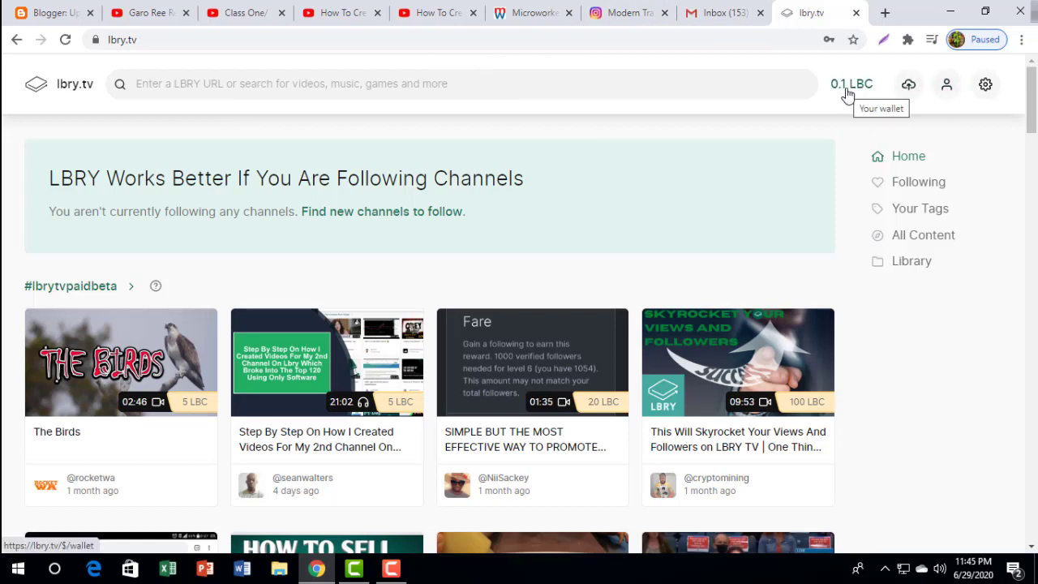
Go to the Rewards page from the account dropdown menu.
{"action": "left_click", "coordinate": [947, 91]}
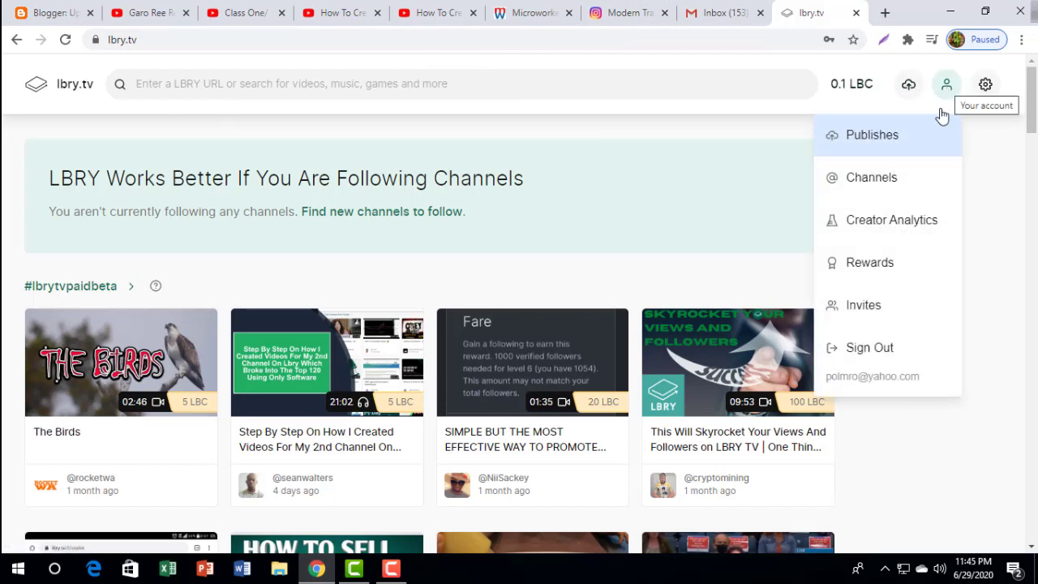
{"action": "left_click", "coordinate": [874, 262]}
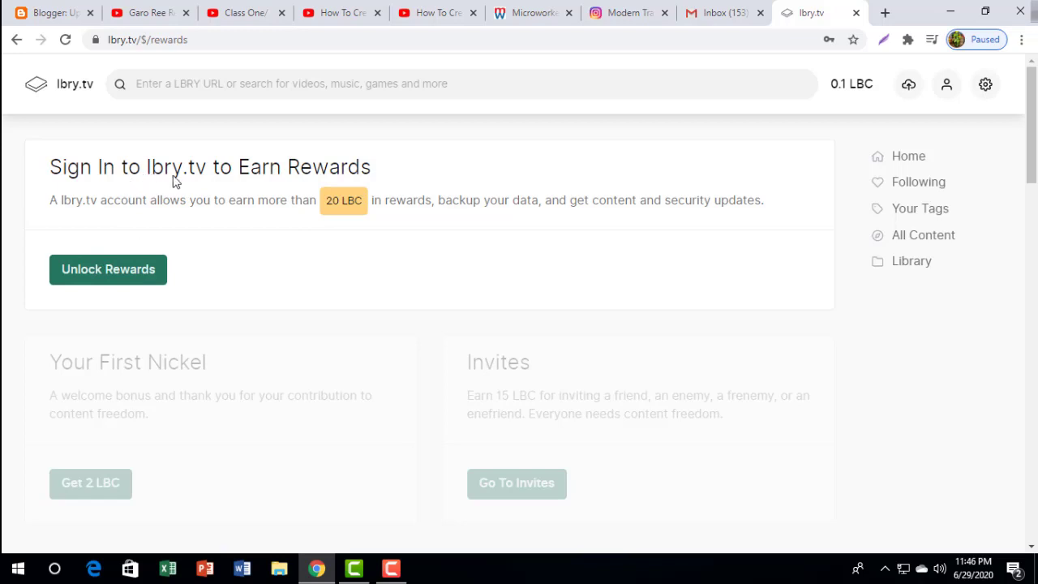
Start Unlock Rewards, review the validation options, and choose Join LBRY Chat.
{"action": "left_click", "coordinate": [111, 276]}
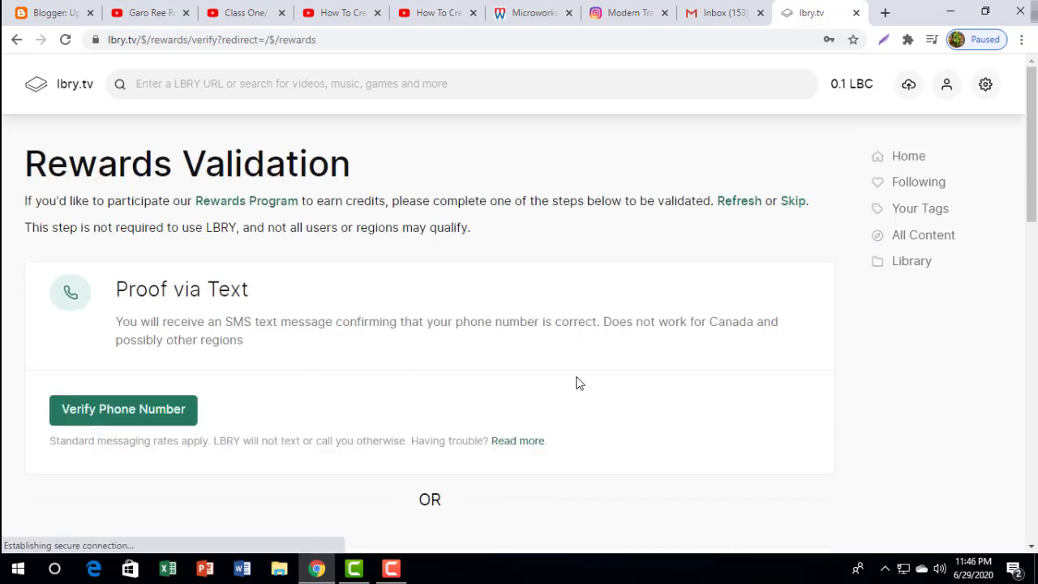
{"action": "left_click_drag", "start_coordinate": [1031, 192], "coordinate": [1029, 233]}
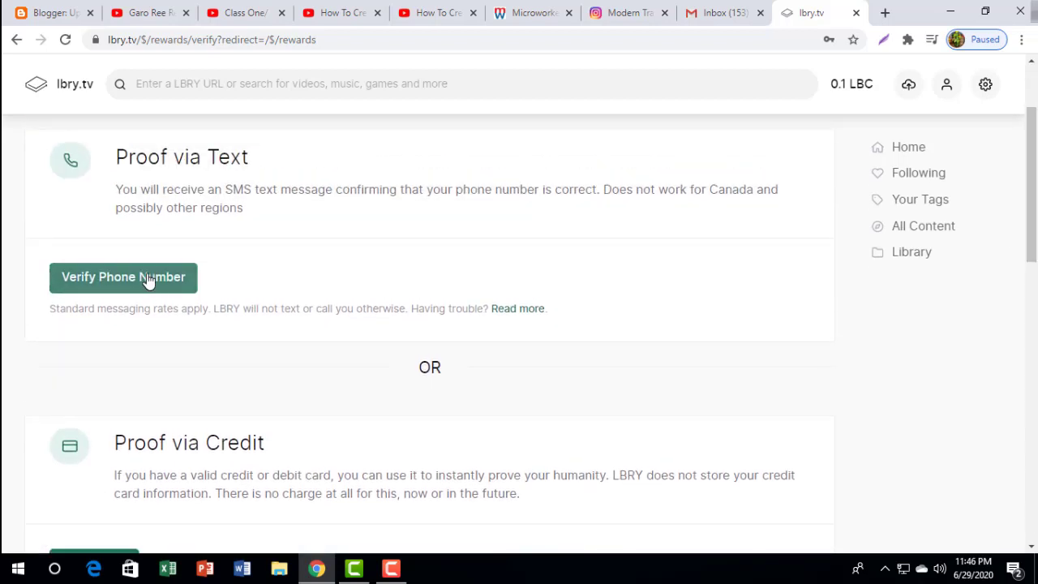
{"action": "left_click_drag", "start_coordinate": [1032, 205], "coordinate": [1035, 433]}
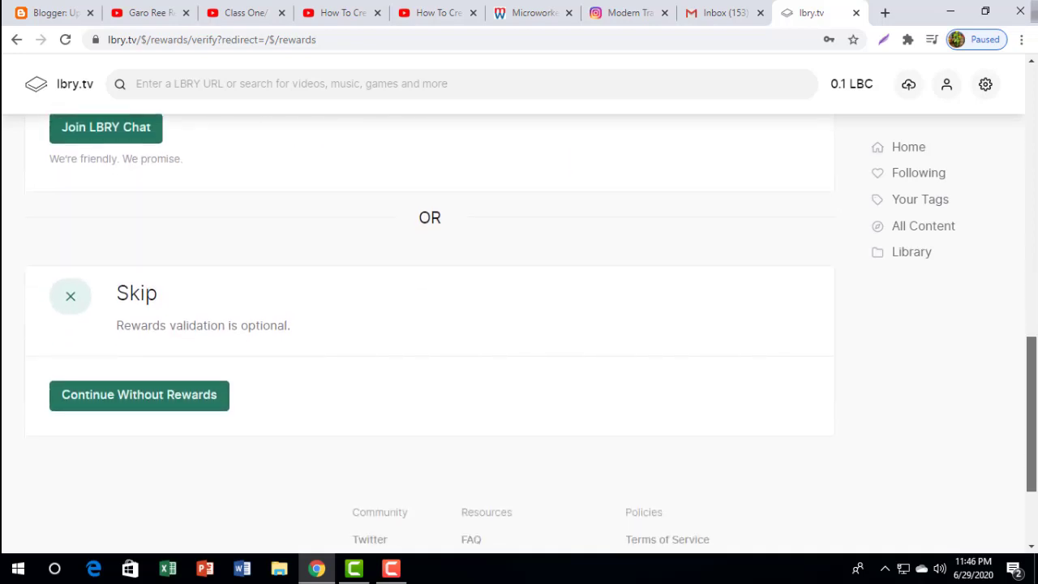
{"action": "scroll", "coordinate": [430, 451], "scroll_direction": "up", "scroll_amount": 3}
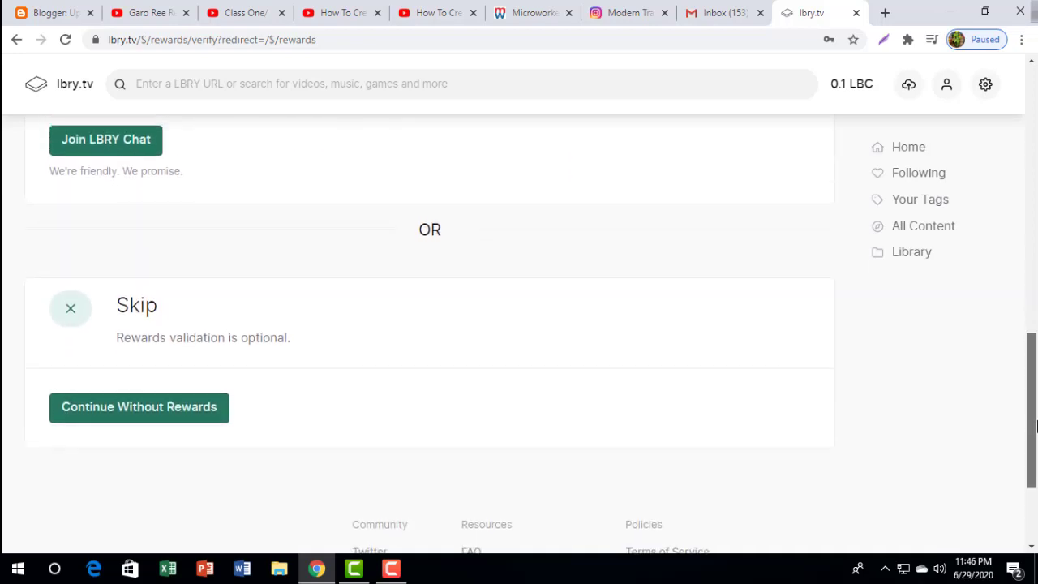
{"action": "scroll", "coordinate": [431, 452], "scroll_direction": "down", "scroll_amount": 3}
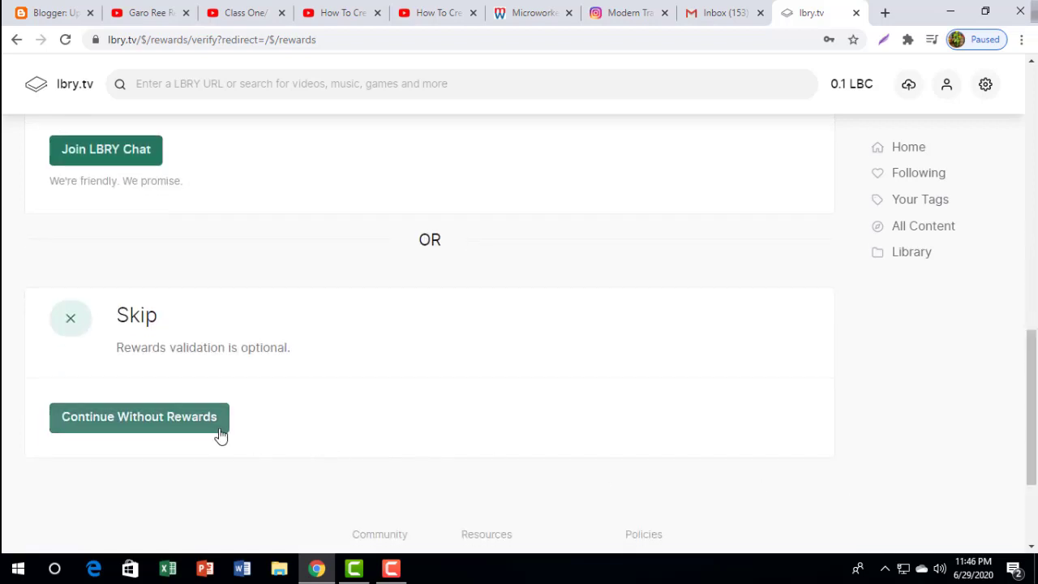
{"action": "left_click_drag", "start_coordinate": [1035, 411], "coordinate": [1035, 347]}
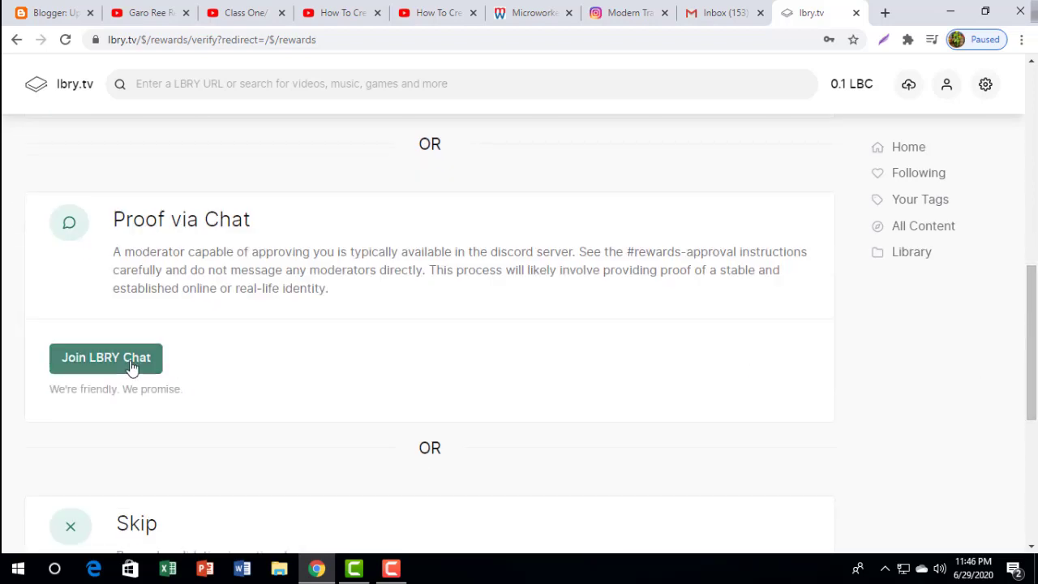
{"action": "left_click", "coordinate": [132, 360]}
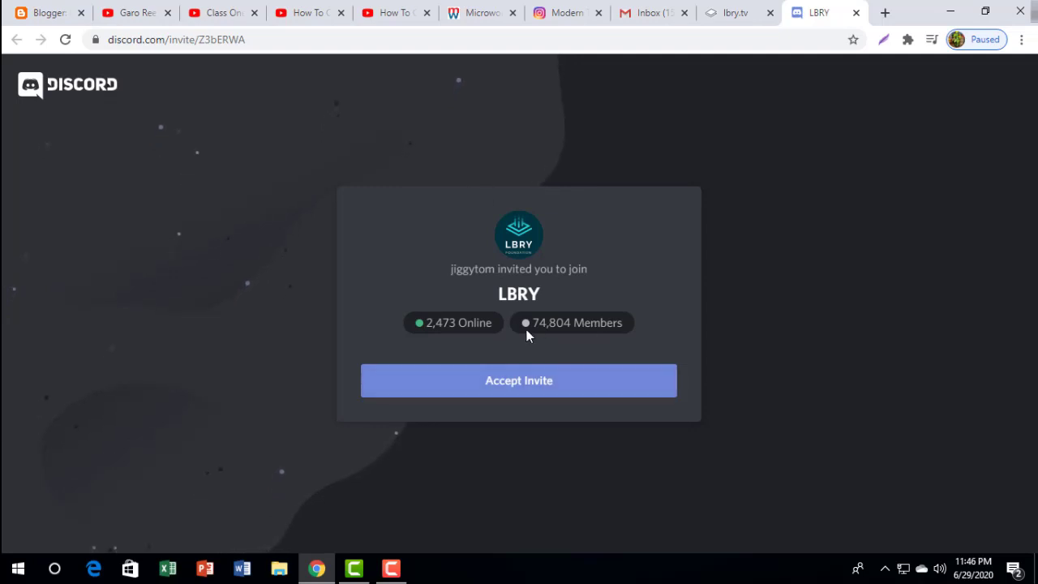
Accept the LBRY Discord server invite and go to the #rewards-approval channel.
{"action": "left_click", "coordinate": [523, 387]}
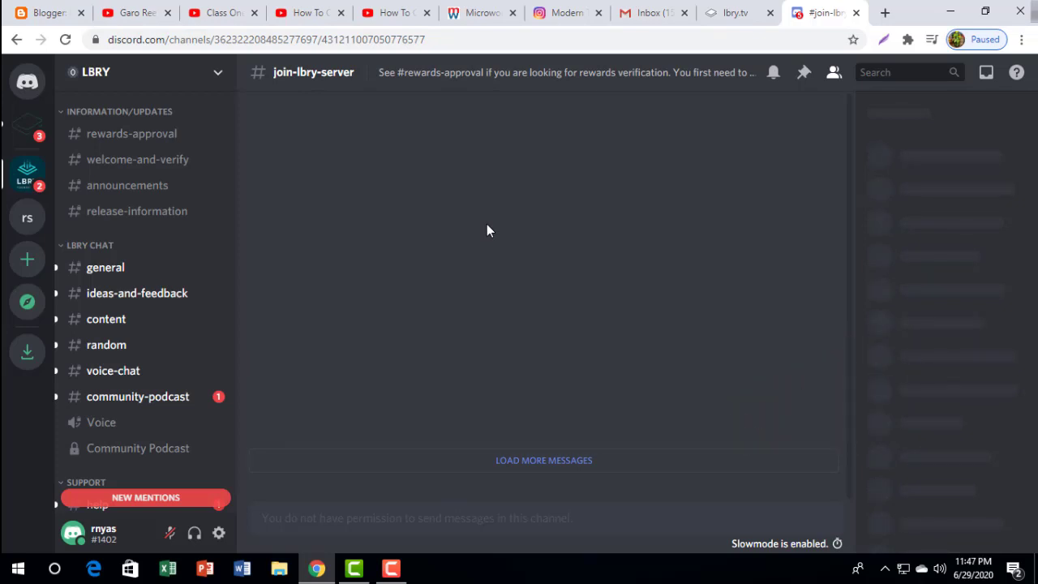
{"action": "left_click", "coordinate": [105, 135]}
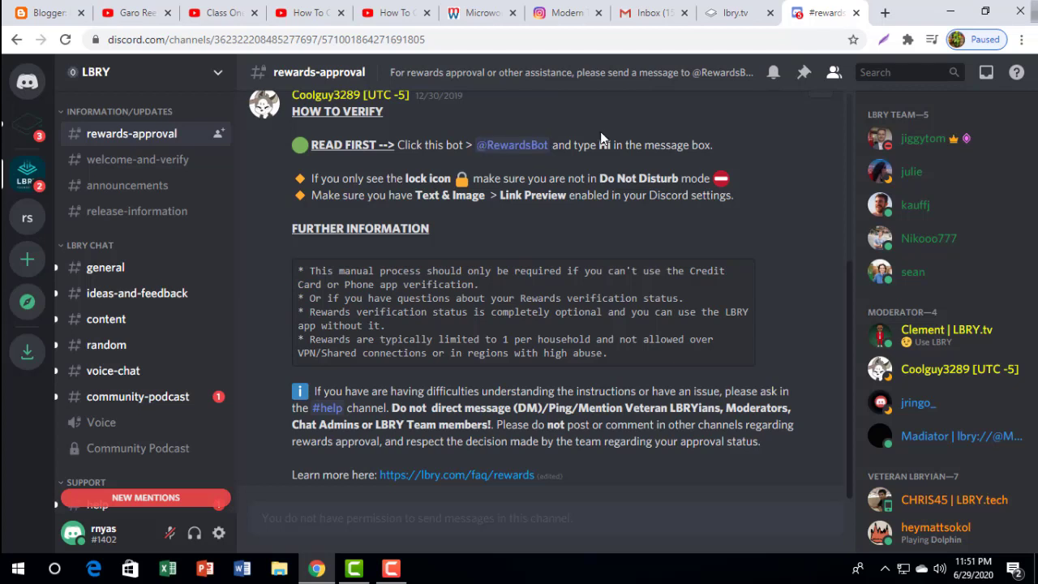
{"action": "left_click", "coordinate": [509, 154]}
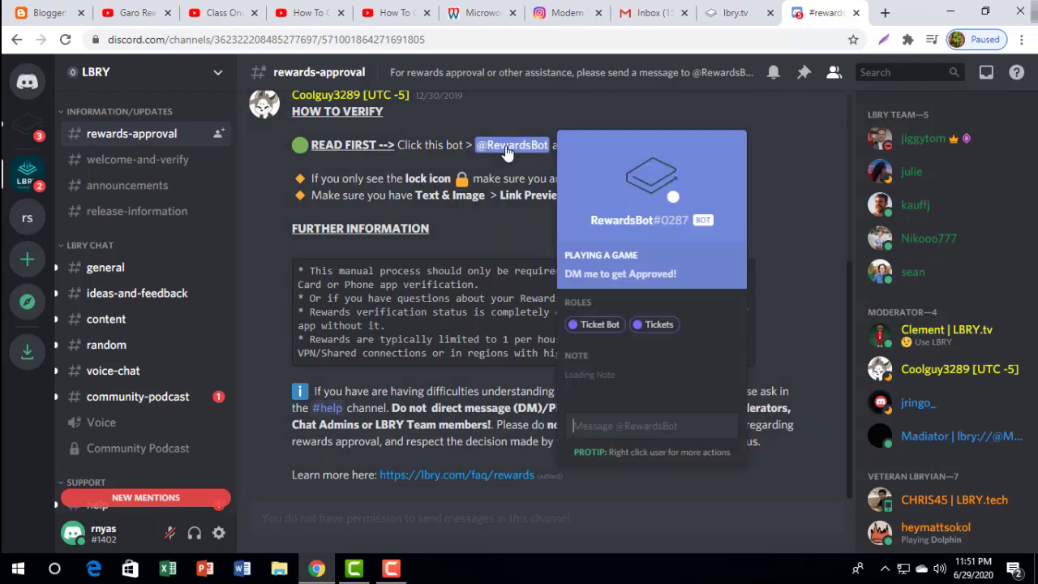
{"action": "left_click", "coordinate": [604, 430]}
{"action": "type", "text": "H"}
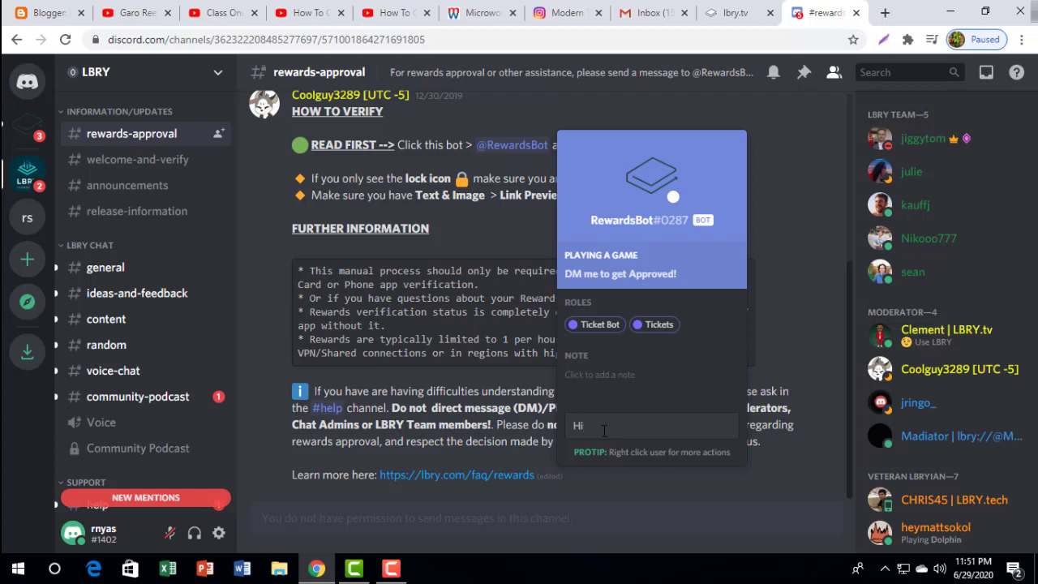
{"action": "type", "text": "i"}
{"action": "key", "text": "Return"}
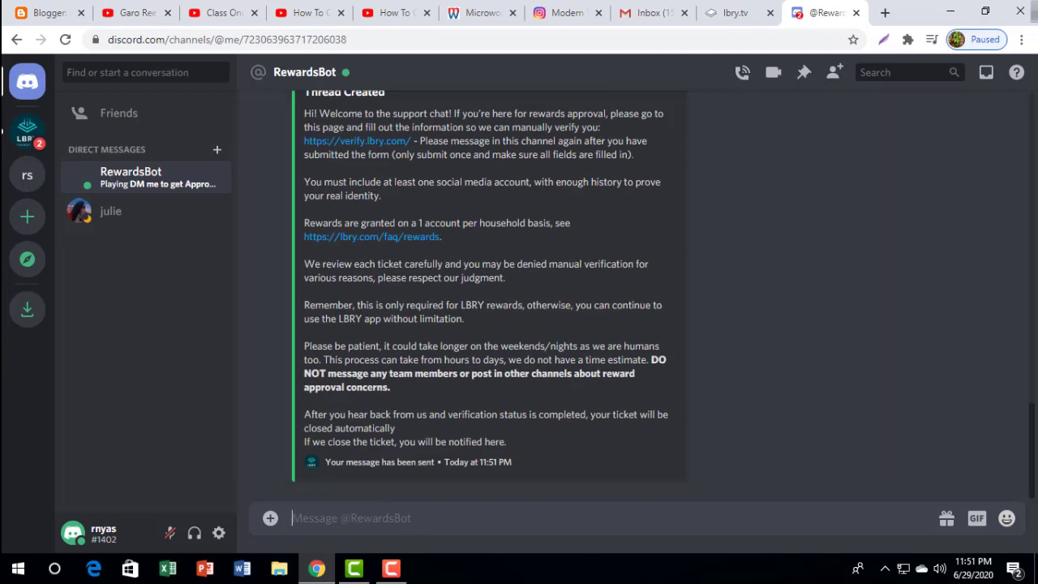
{"action": "scroll", "coordinate": [663, 296], "scroll_direction": "up", "scroll_amount": 2}
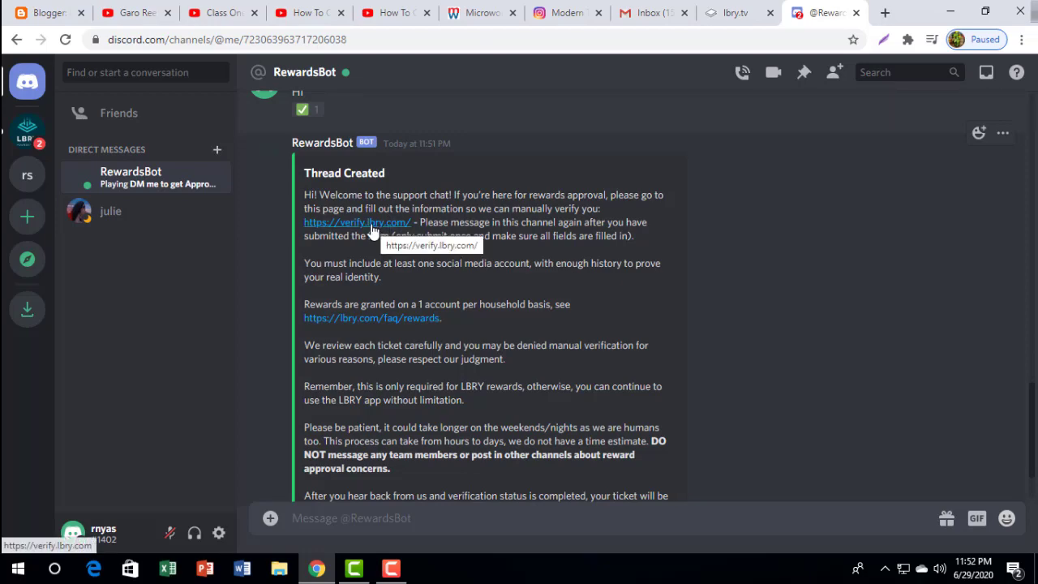
{"action": "left_click", "coordinate": [370, 226]}
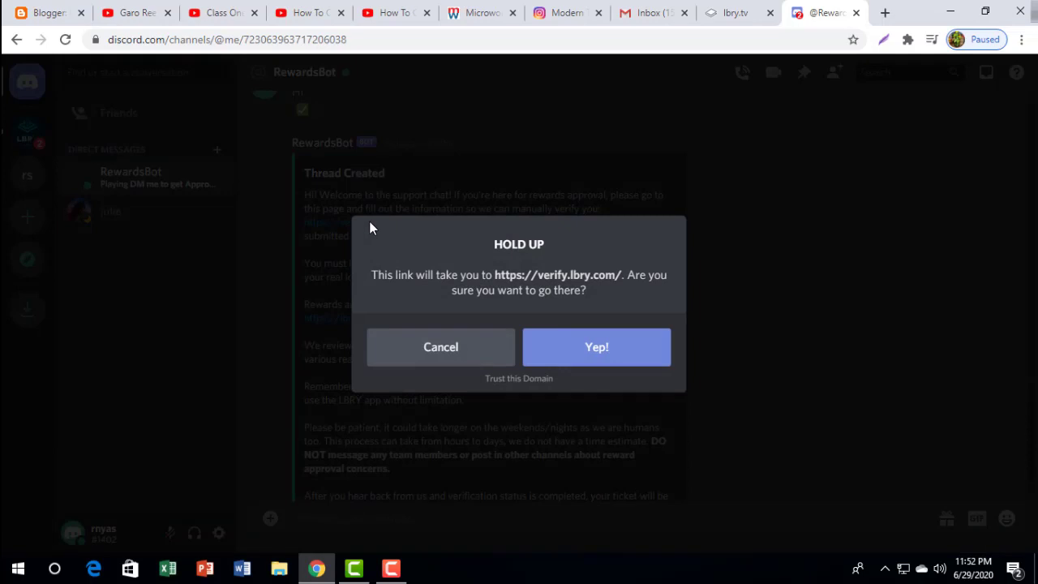
Confirm leaving Discord with Yep! and scroll through the verify.lbry.com verification steps.
{"action": "left_click", "coordinate": [565, 349]}
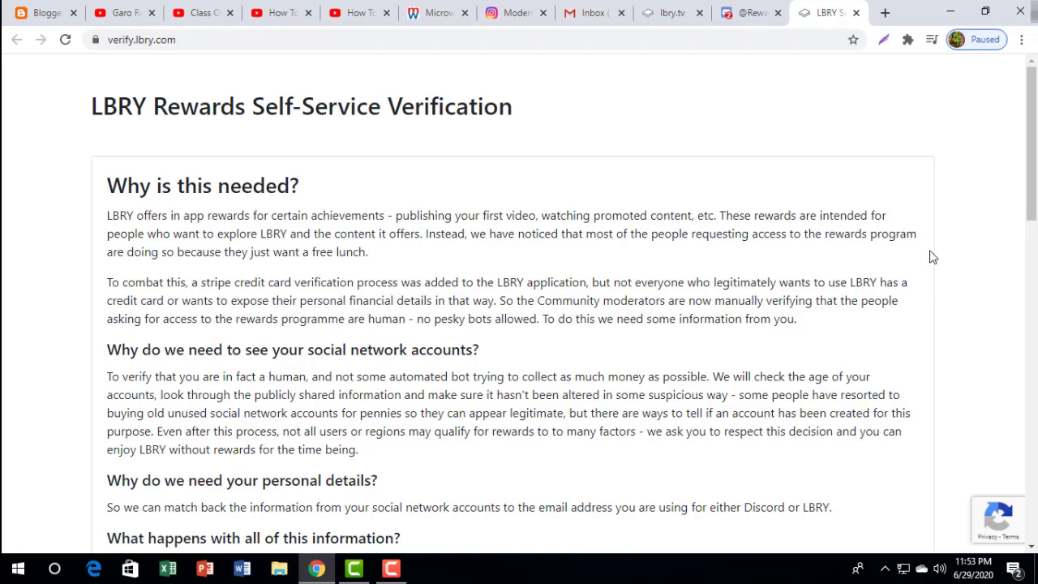
{"action": "left_click_drag", "start_coordinate": [1030, 202], "coordinate": [1034, 326]}
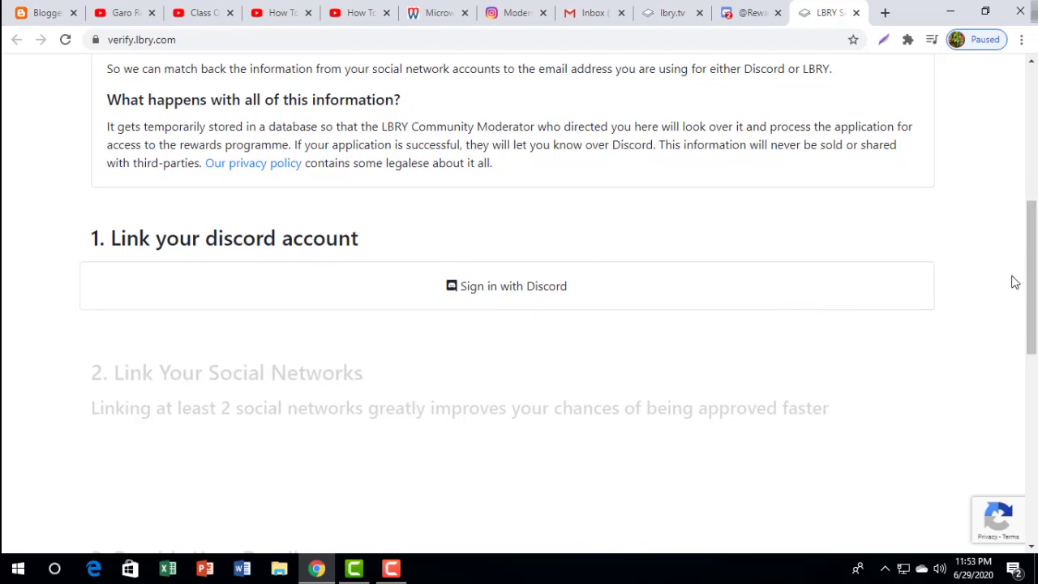
{"action": "left_click_drag", "start_coordinate": [1035, 285], "coordinate": [1035, 481]}
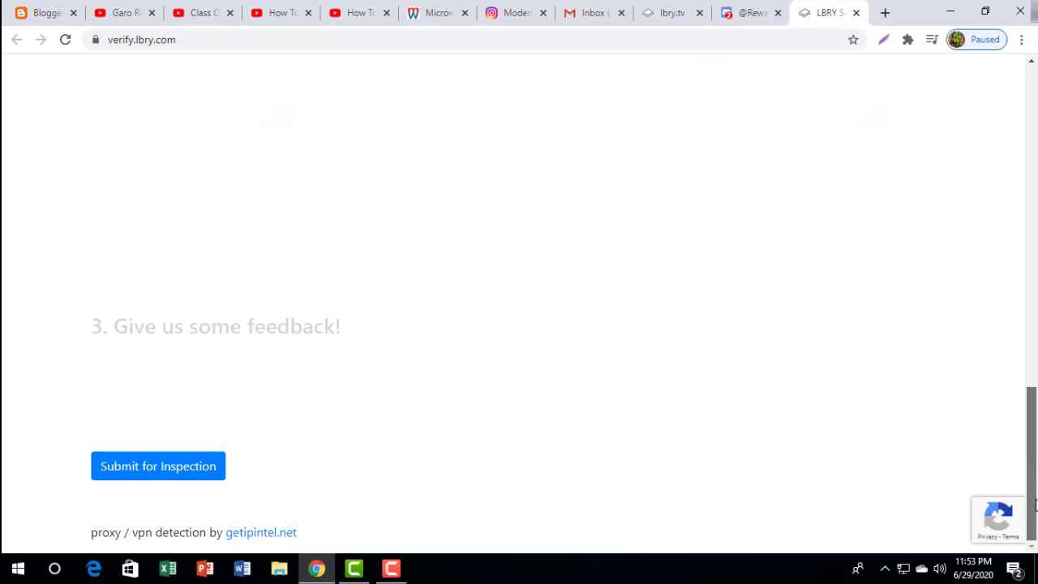
{"action": "left_click_drag", "start_coordinate": [1035, 504], "coordinate": [990, 251]}
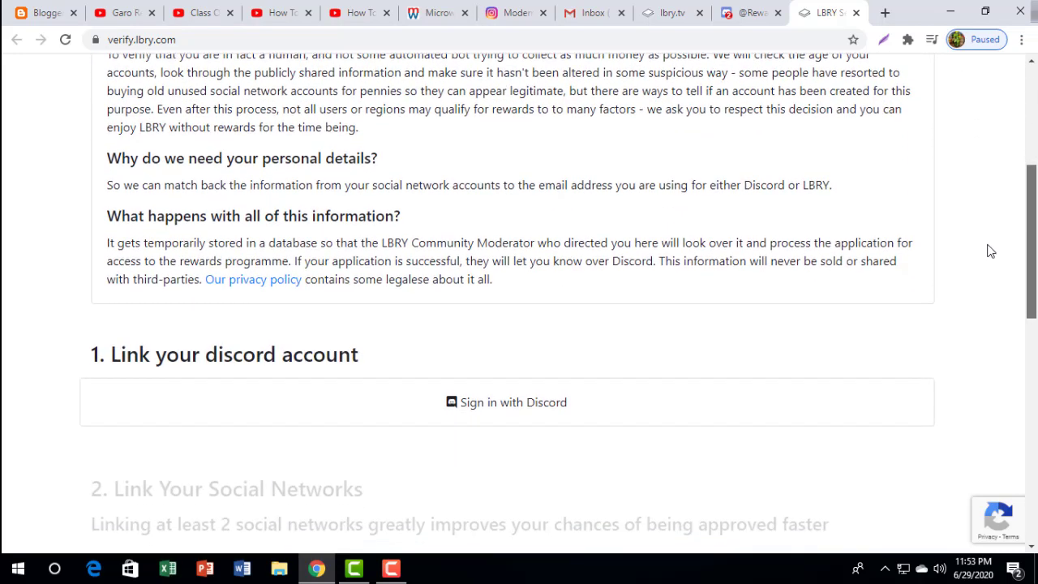
{"action": "left_click_drag", "start_coordinate": [987, 252], "coordinate": [649, 289]}
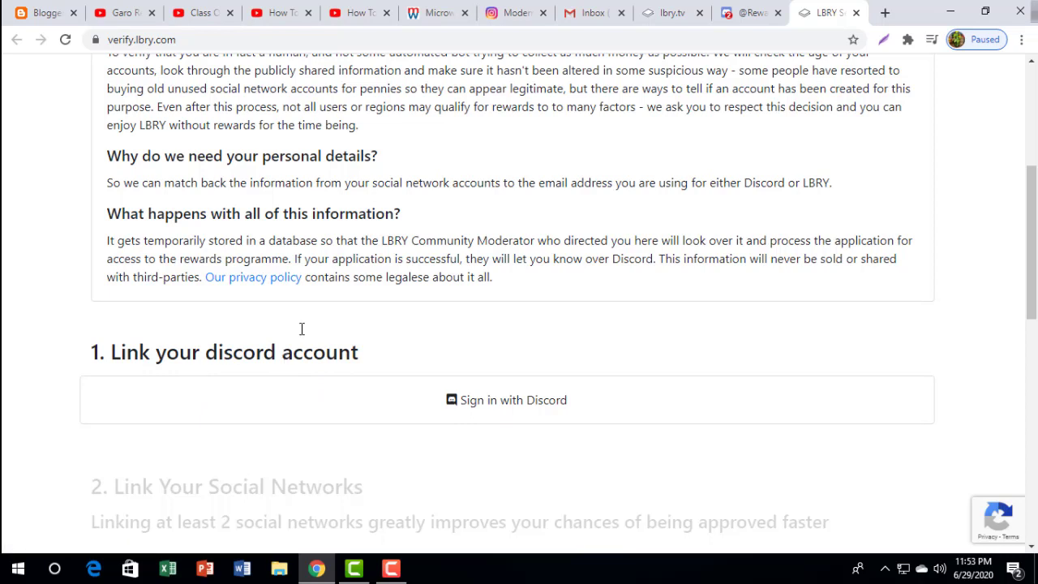
{"action": "left_click", "coordinate": [752, 13]}
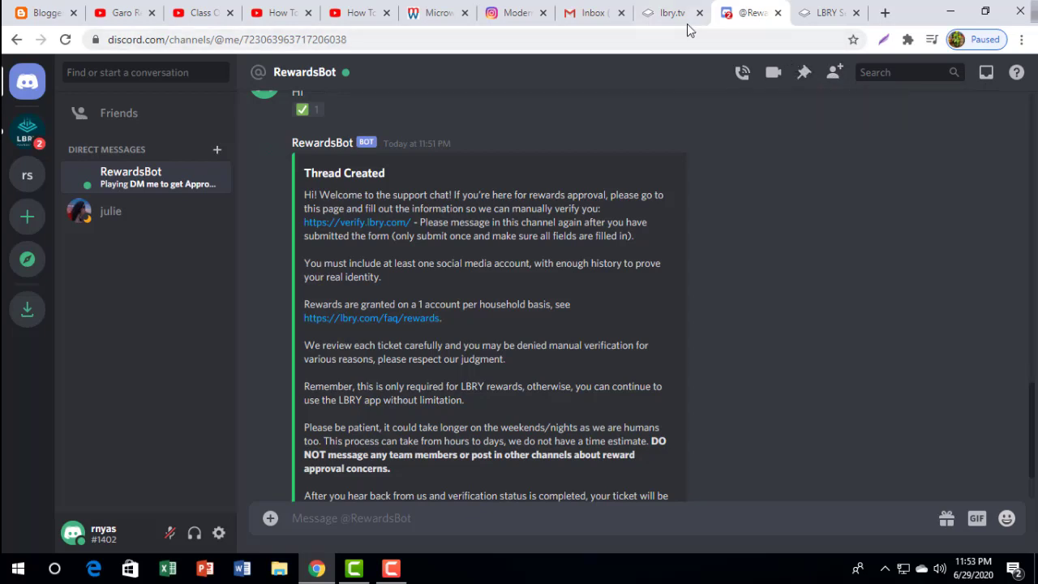
{"action": "left_click", "coordinate": [666, 14]}
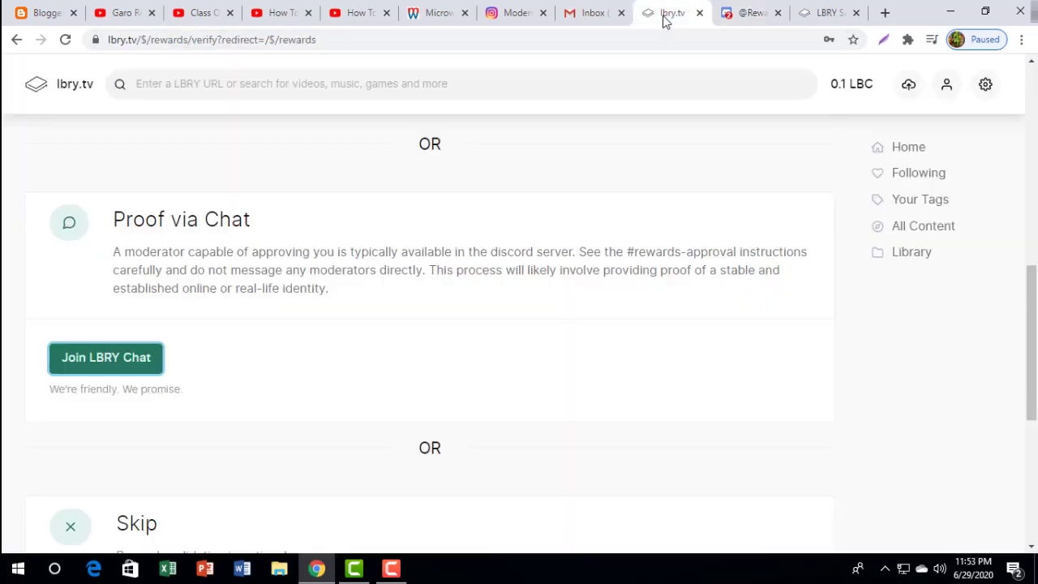
Open the lbry.tv account dropdown from the top-bar user icon.
{"action": "left_click", "coordinate": [948, 99]}
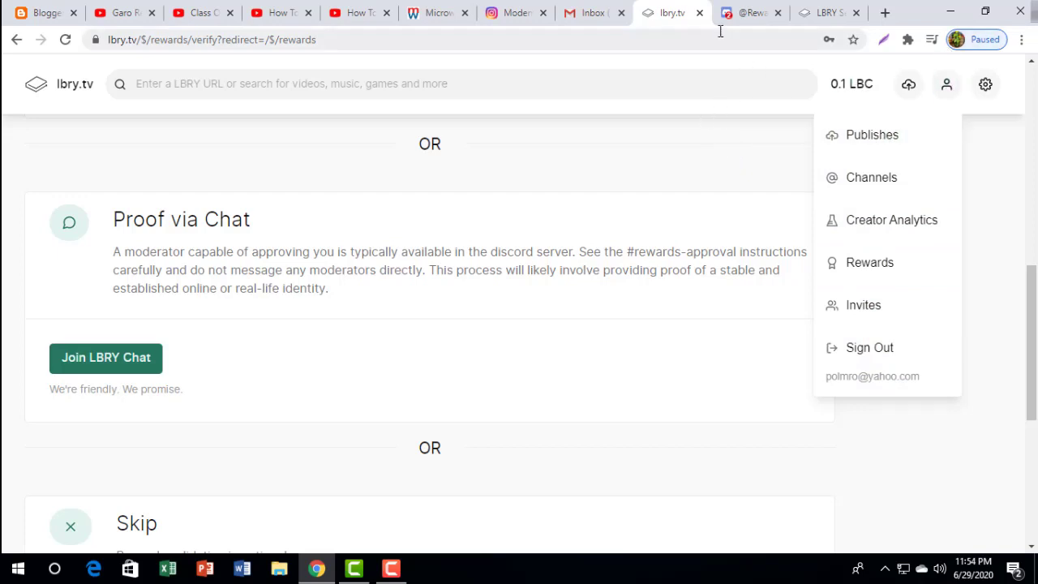
On the verify.lbry.com tab, choose 'Sign in with Discord' under 'Link your discord account'.
{"action": "left_click", "coordinate": [824, 14]}
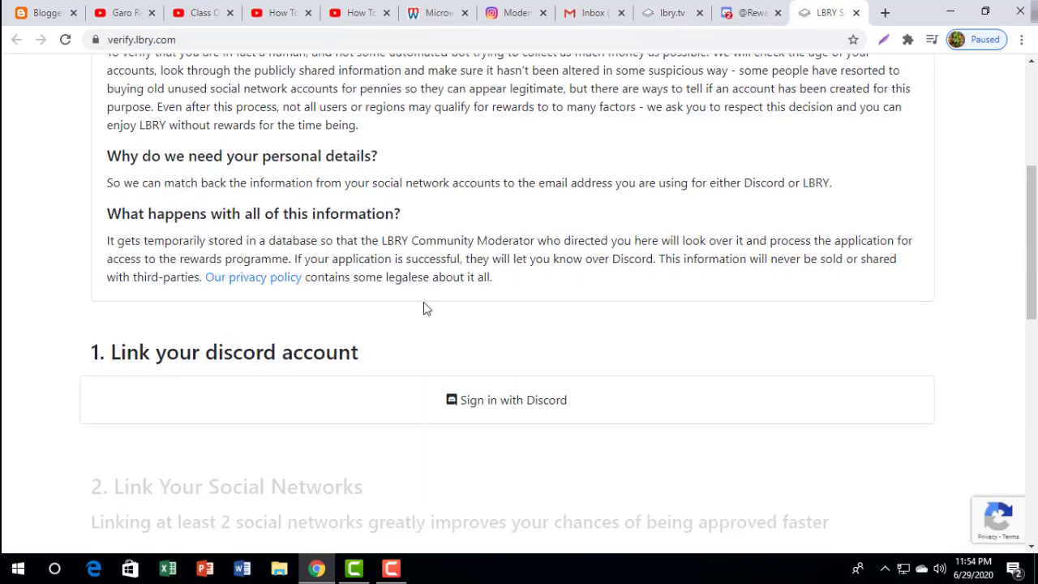
{"action": "left_click", "coordinate": [353, 411]}
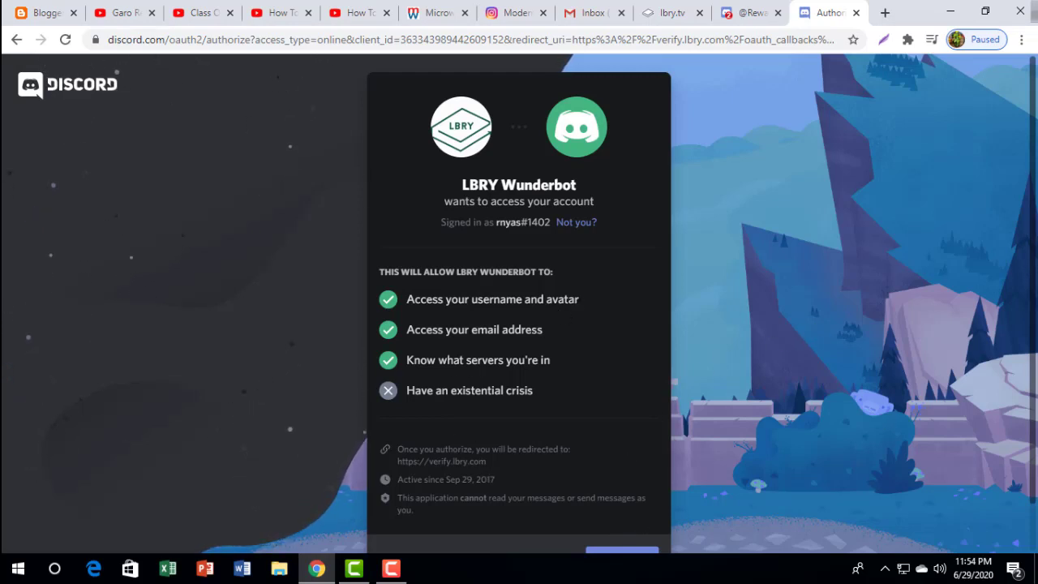
Use 'Not you?' on the authorize card to drop the current Discord account and reach the login page.
{"action": "scroll", "coordinate": [519, 308], "scroll_direction": "down", "scroll_amount": 2}
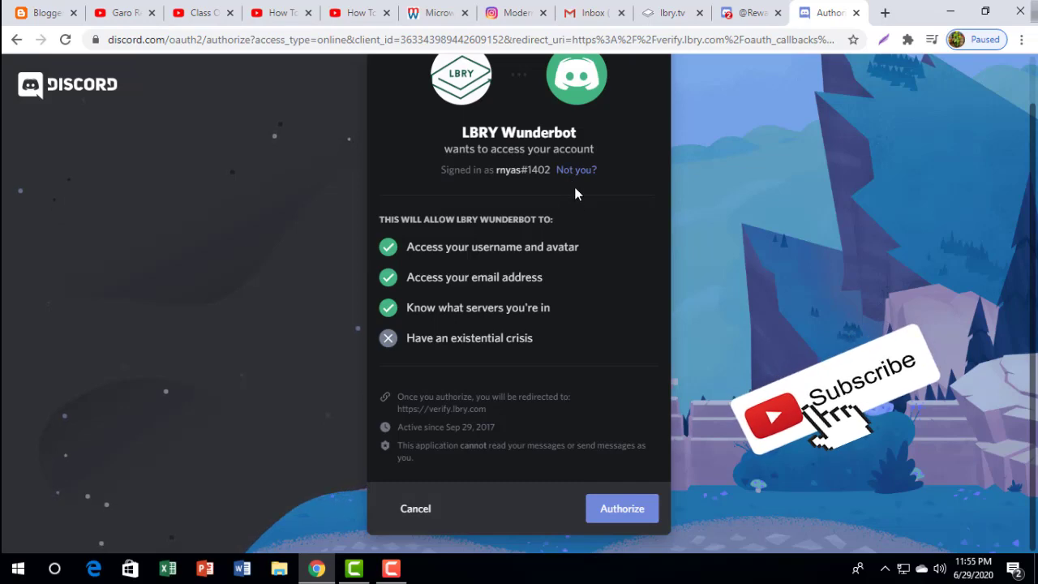
{"action": "left_click", "coordinate": [572, 172]}
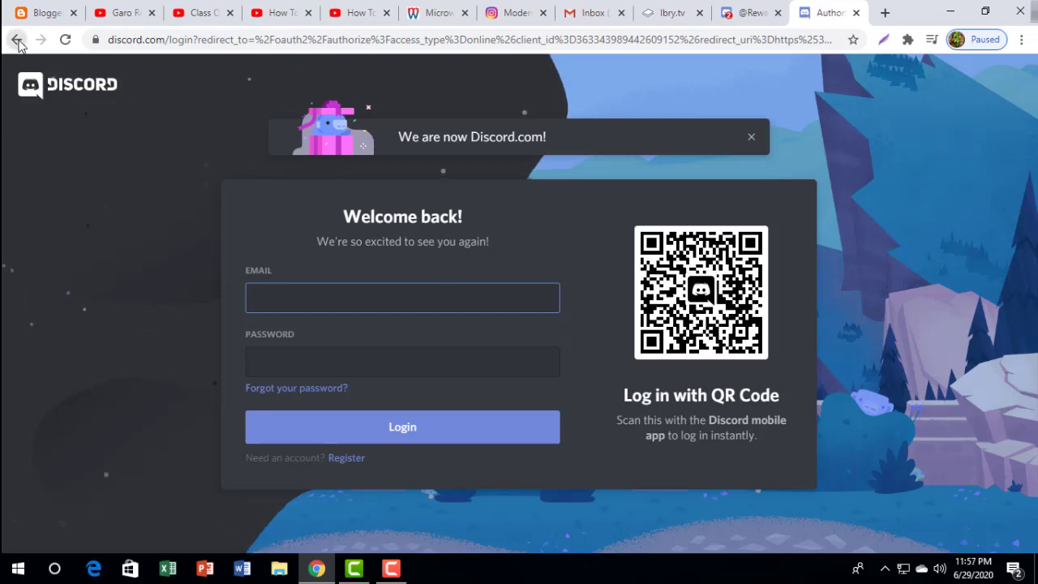
Restart 'Sign in with Discord' and log in with the account's e-mail and password.
{"action": "left_click", "coordinate": [17, 40]}
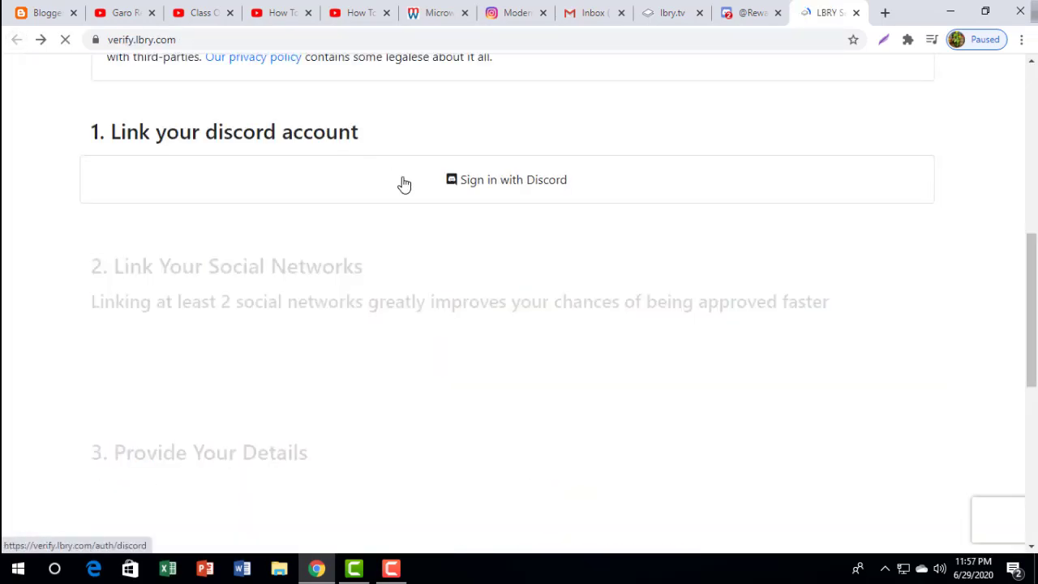
{"action": "left_click", "coordinate": [373, 176]}
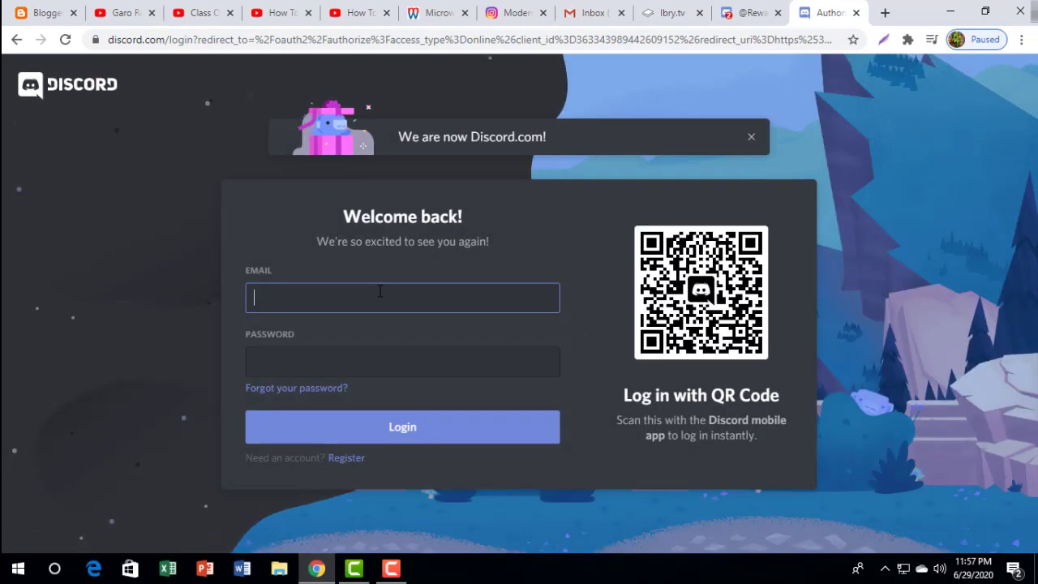
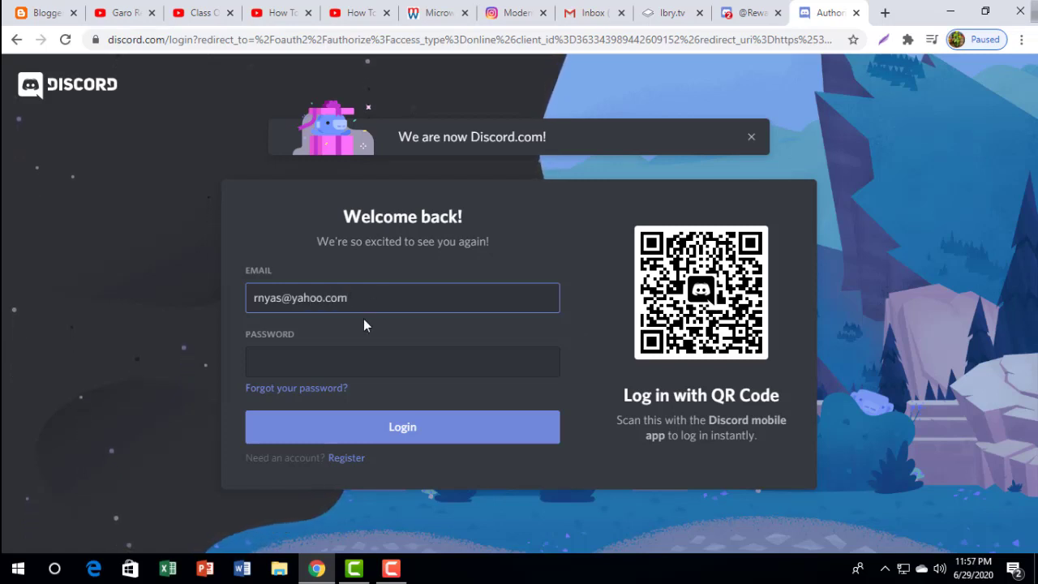
{"action": "left_click", "coordinate": [337, 366]}
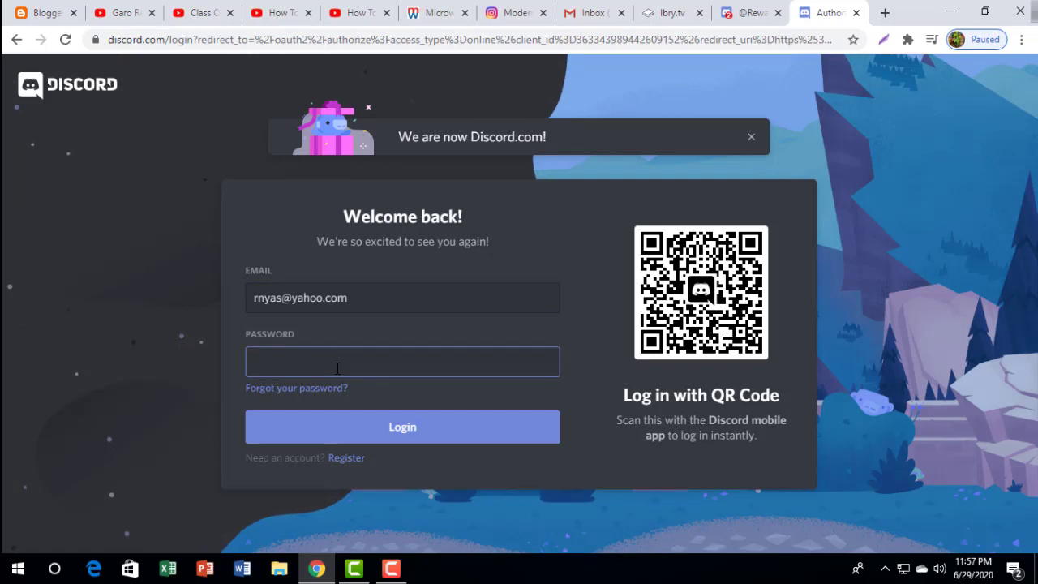
{"action": "type", "text": "•••"}
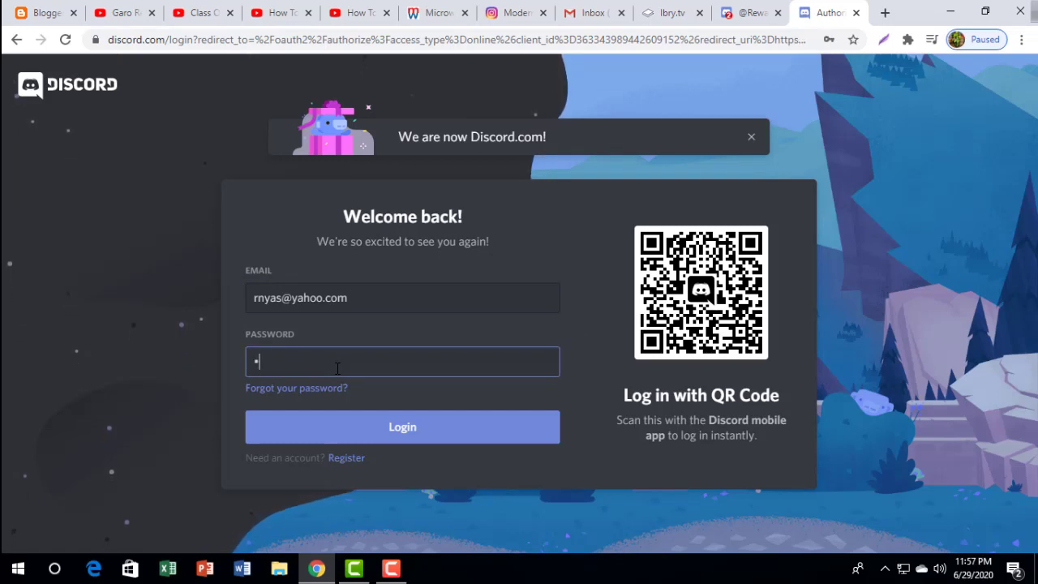
{"action": "type", "text": "•••"}
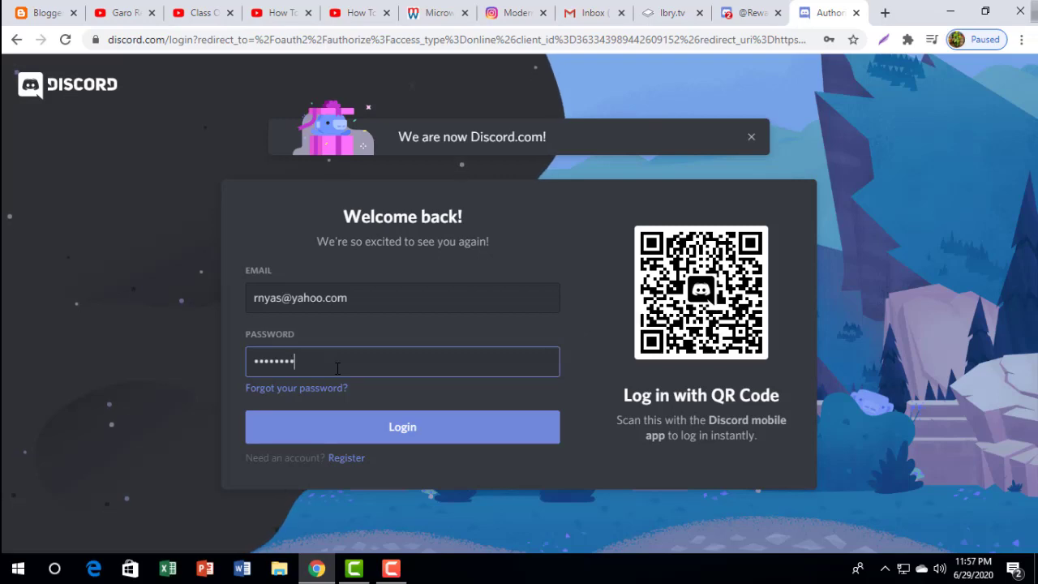
{"action": "type", "text": "•"}
{"action": "left_click", "coordinate": [404, 432]}
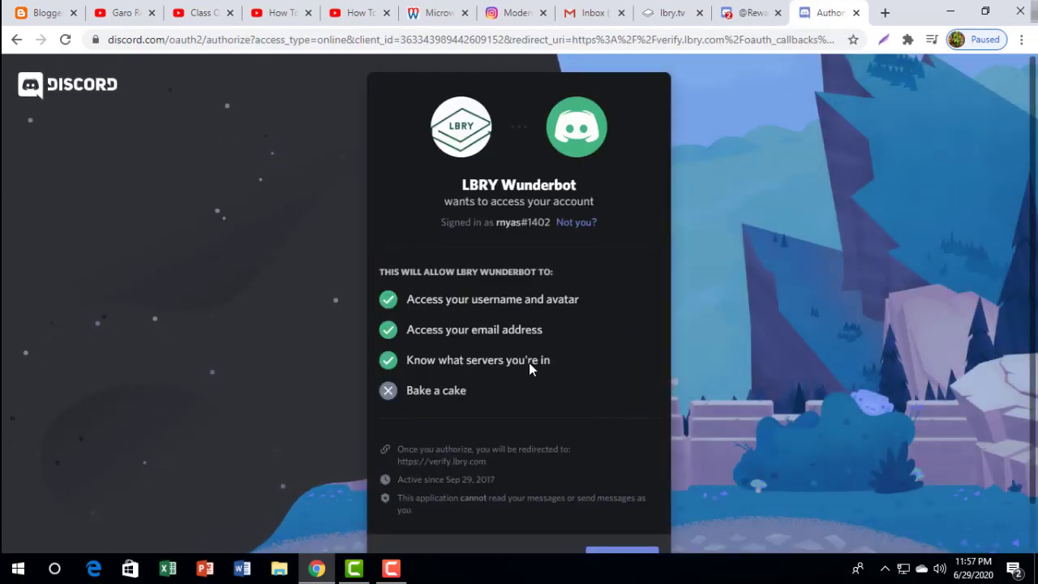
Grant LBRY Wunderbot access by authorizing it on the Discord card.
{"action": "left_click_drag", "start_coordinate": [1034, 257], "coordinate": [1035, 392]}
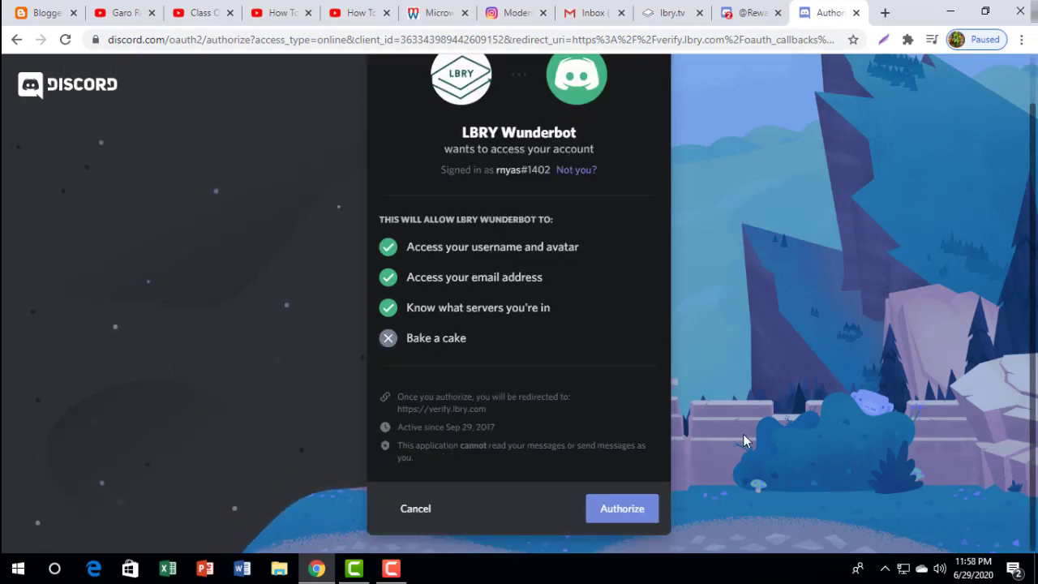
{"action": "left_click", "coordinate": [629, 519]}
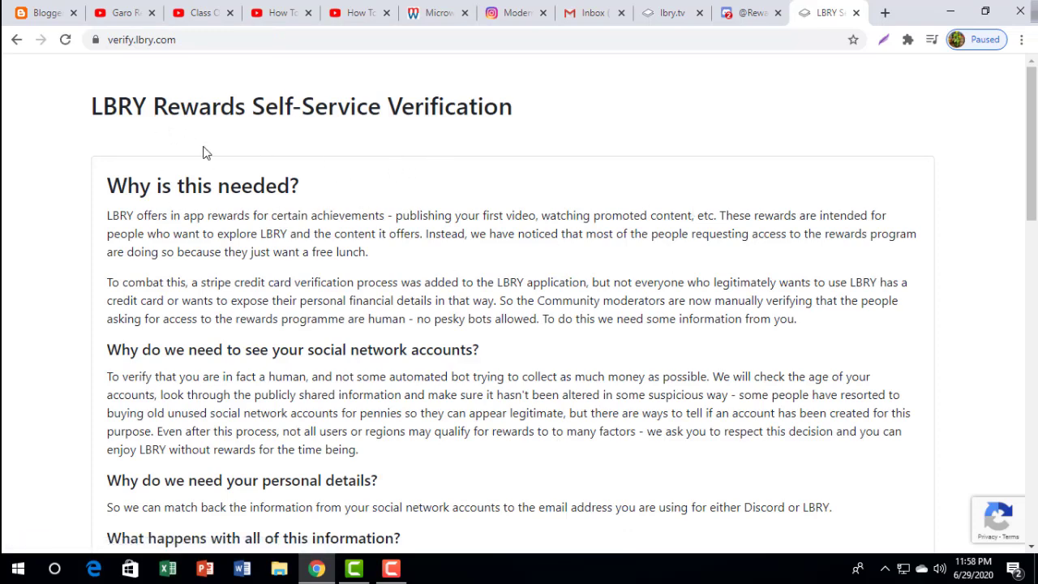
Scroll down to the Link Your Social Networks step with its GitHub, Twitter and LinkedIn sign-ins.
{"action": "left_click_drag", "start_coordinate": [1033, 147], "coordinate": [1034, 310]}
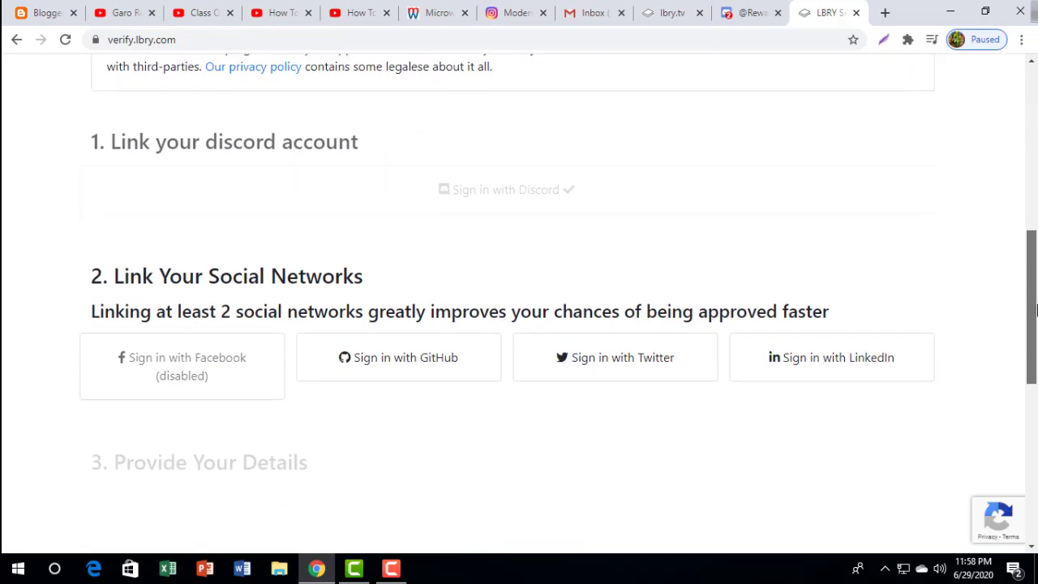
{"action": "left_click_drag", "start_coordinate": [1035, 309], "coordinate": [1035, 365]}
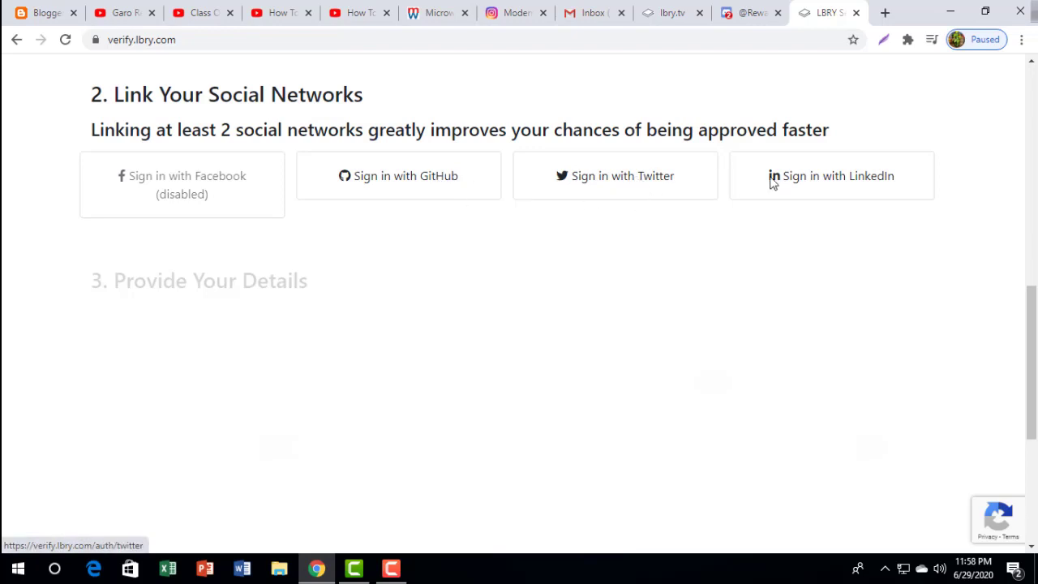
Link GitHub via 'Sign in with GitHub' and authorize lbryio on GitHub.
{"action": "left_click", "coordinate": [407, 180]}
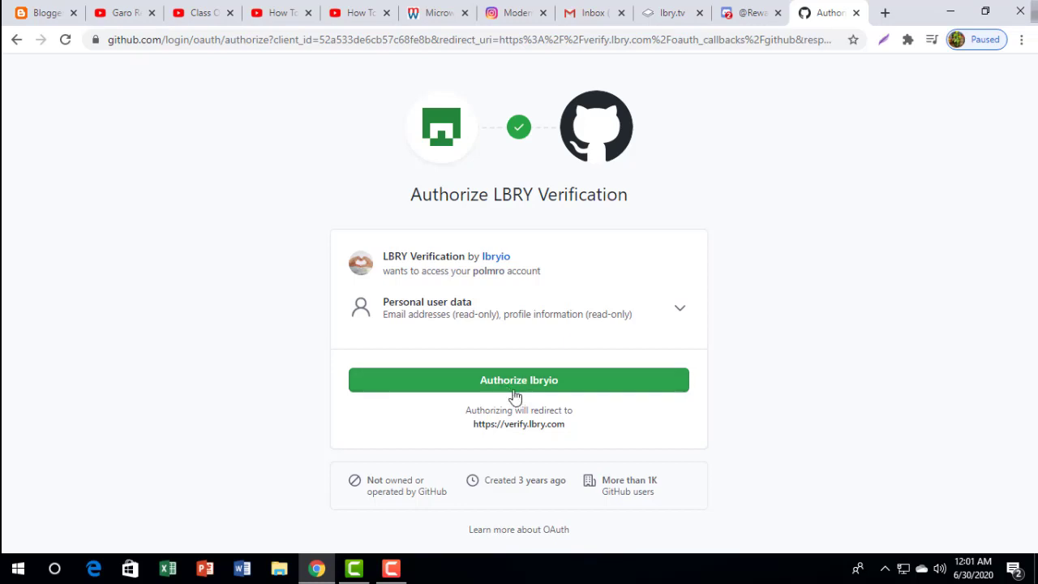
{"action": "left_click", "coordinate": [515, 387]}
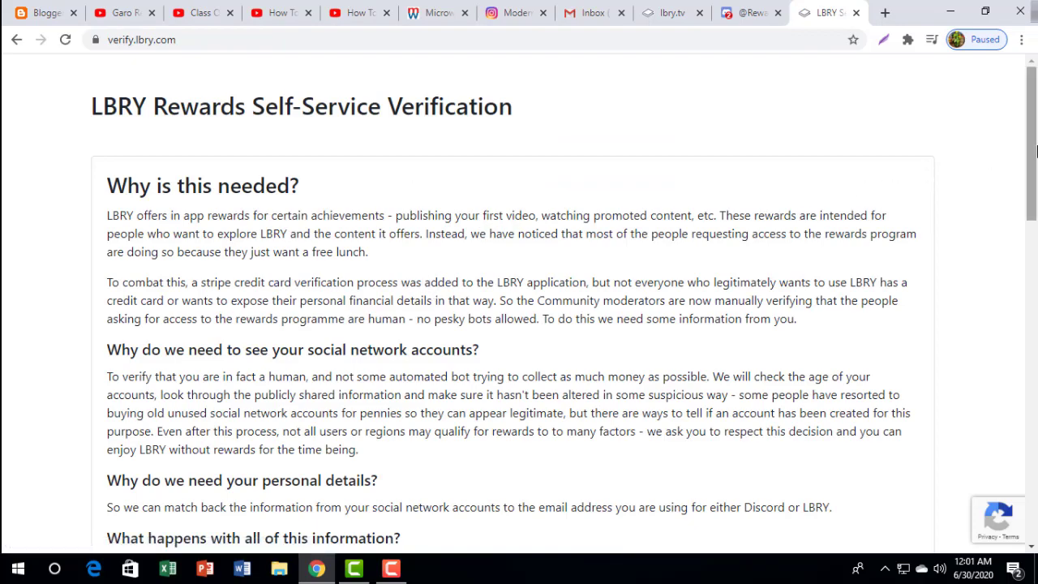
Scroll to '3. Provide Your Details' and place the cursor in the Given name field.
{"action": "left_click_drag", "start_coordinate": [1031, 166], "coordinate": [1035, 415]}
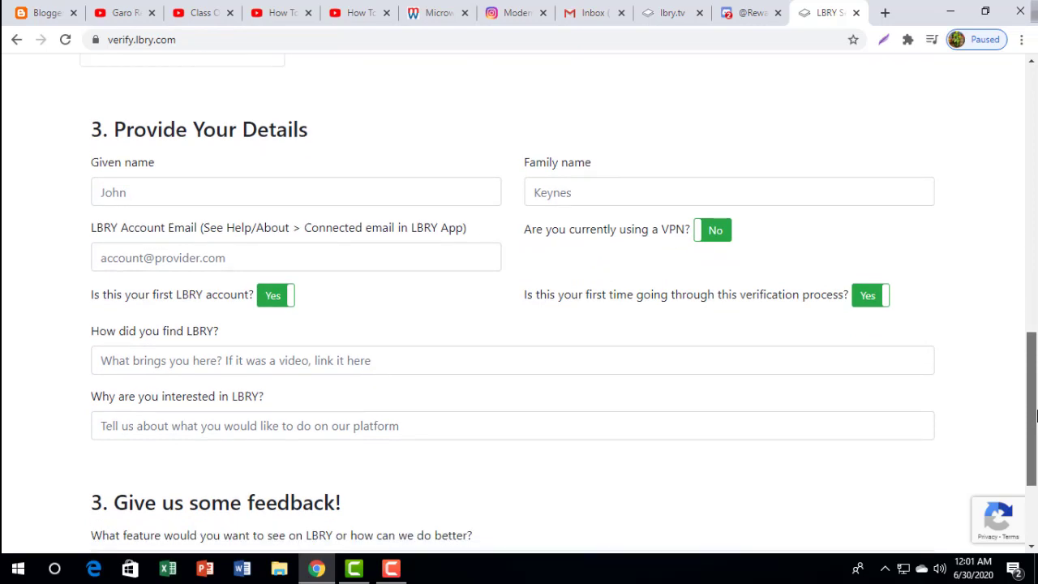
{"action": "left_click_drag", "start_coordinate": [1034, 415], "coordinate": [1032, 399]}
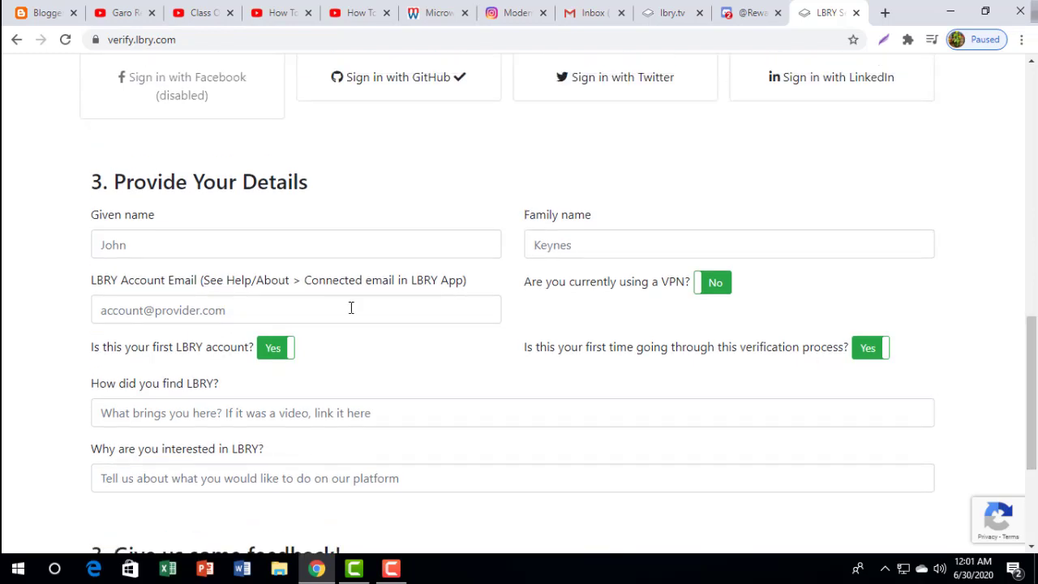
{"action": "left_click", "coordinate": [273, 246]}
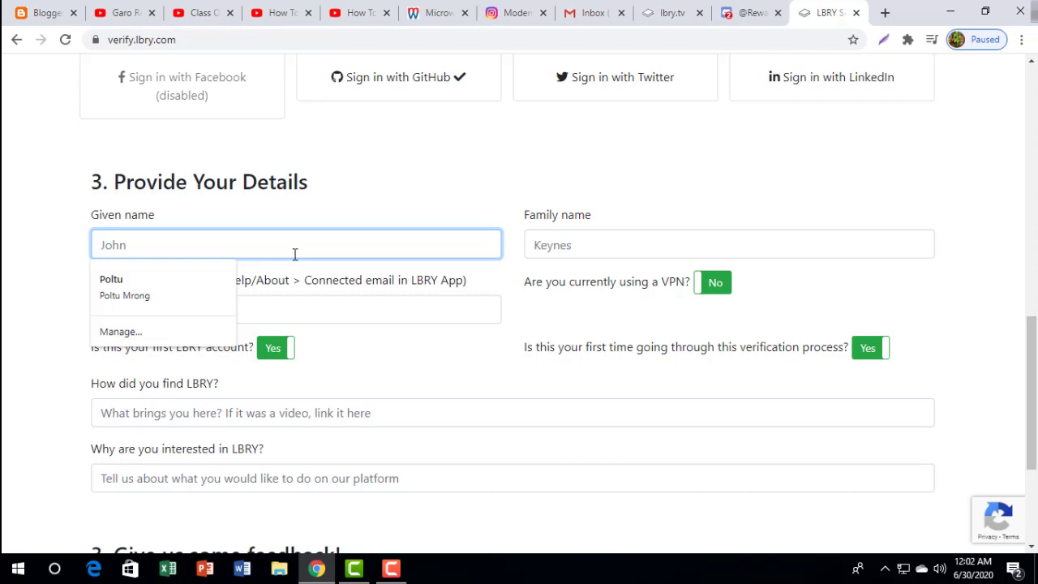
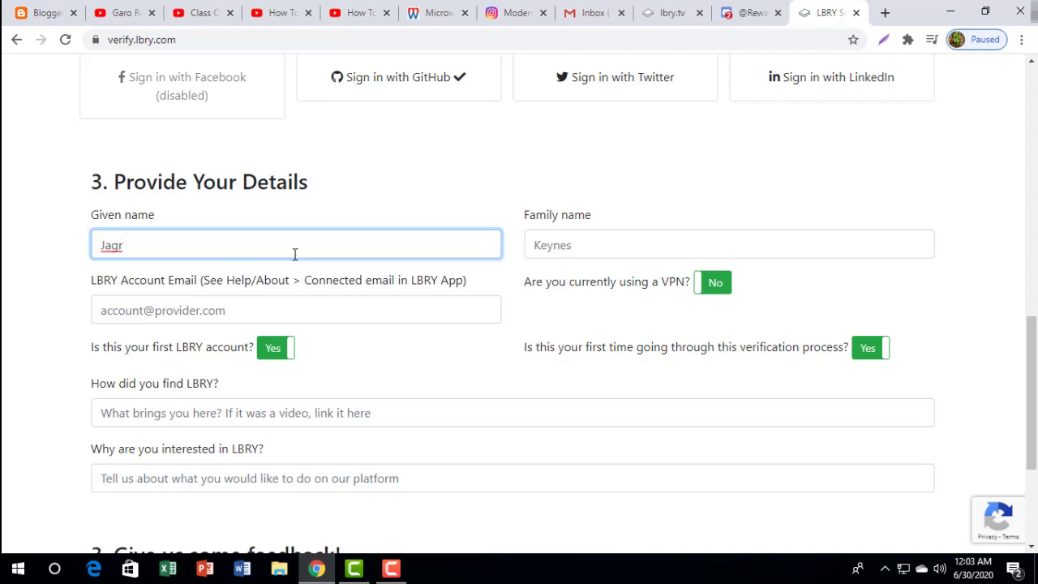
Enter the user's given name and family name, correcting a typo in the given name.
{"action": "left_click", "coordinate": [545, 243]}
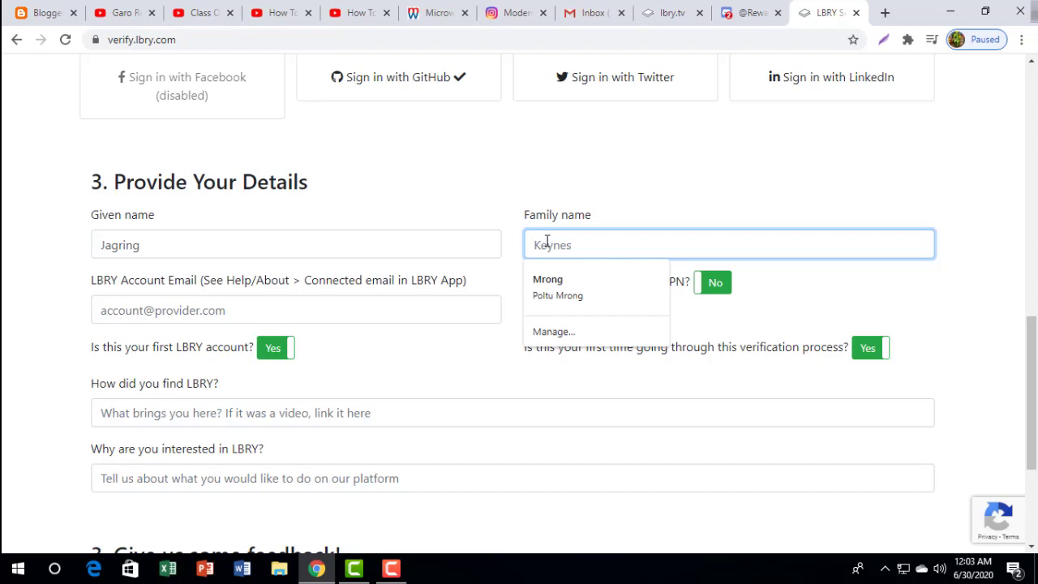
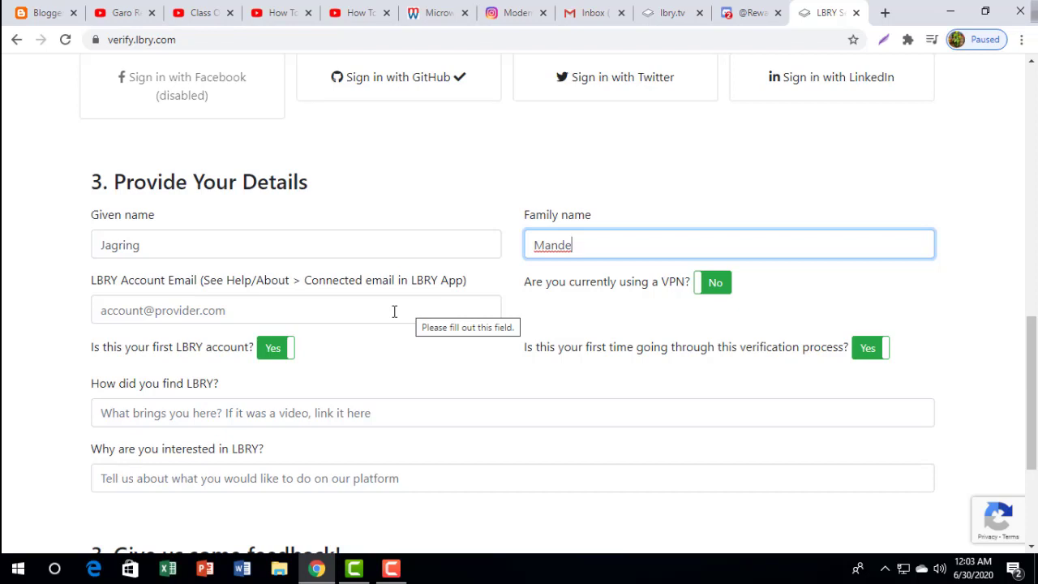
Fill the LBRY Account Email field from the saved autofill suggestion.
{"action": "left_click", "coordinate": [394, 311]}
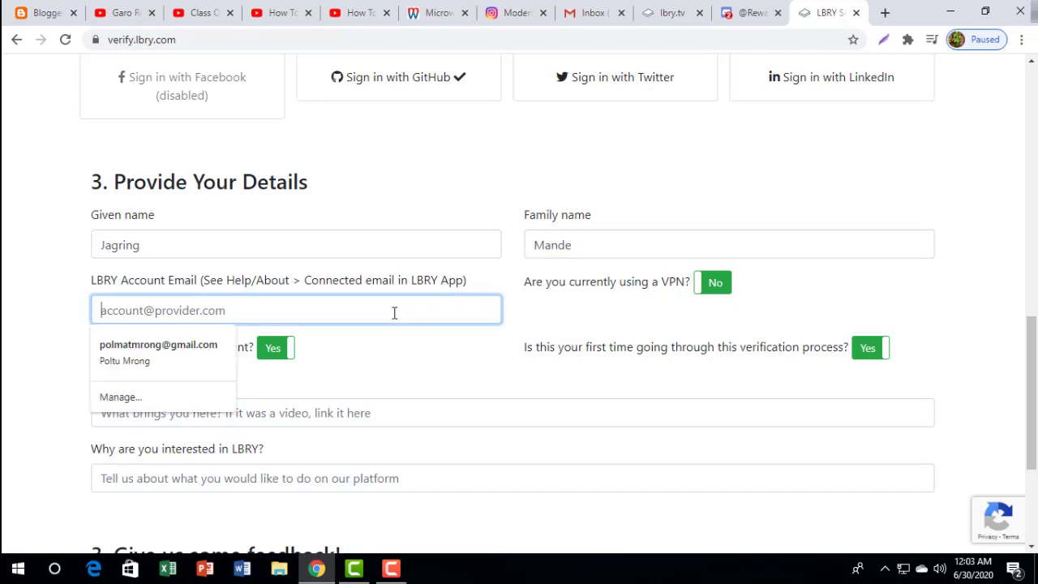
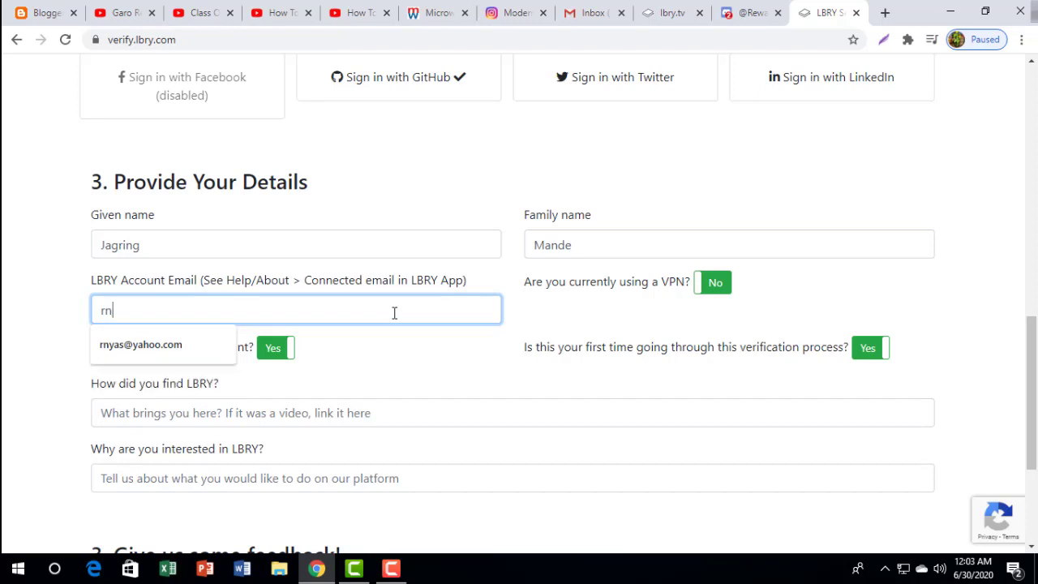
{"action": "left_click", "coordinate": [188, 348]}
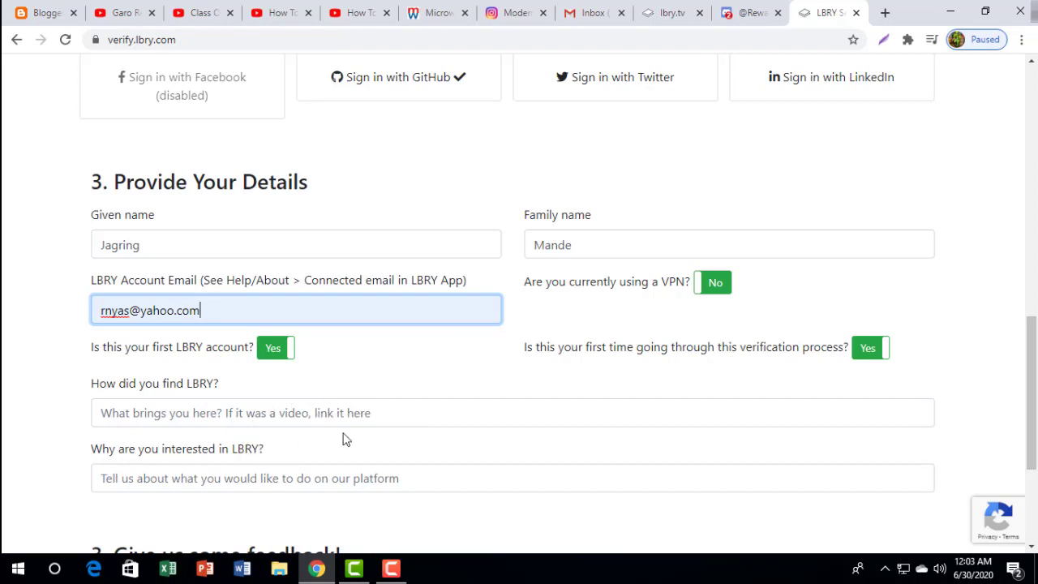
Answer 'How did you find LBRY?' with Online Freelancer.
{"action": "left_click", "coordinate": [397, 414]}
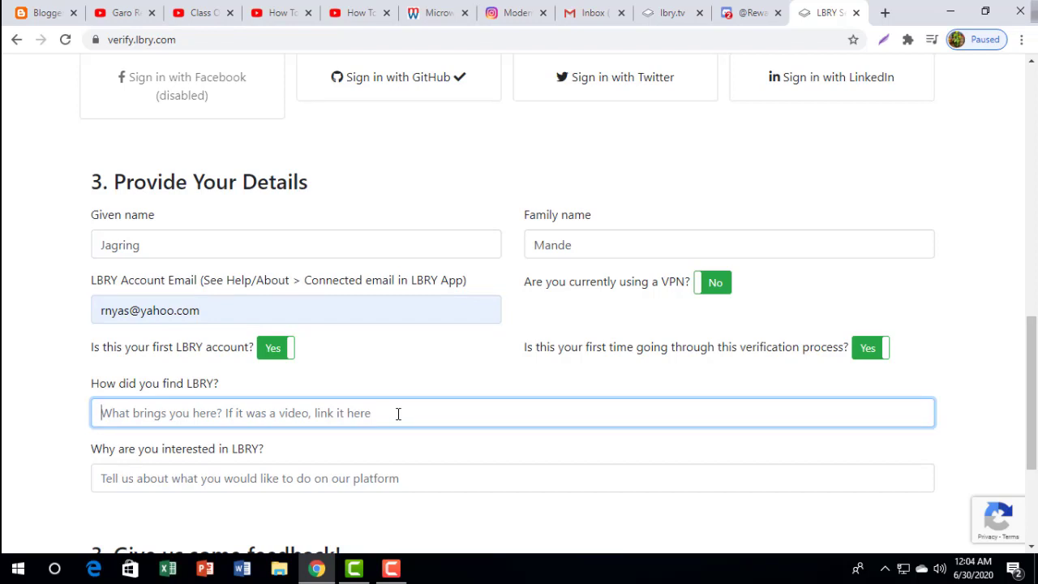
{"action": "type", "text": "On"}
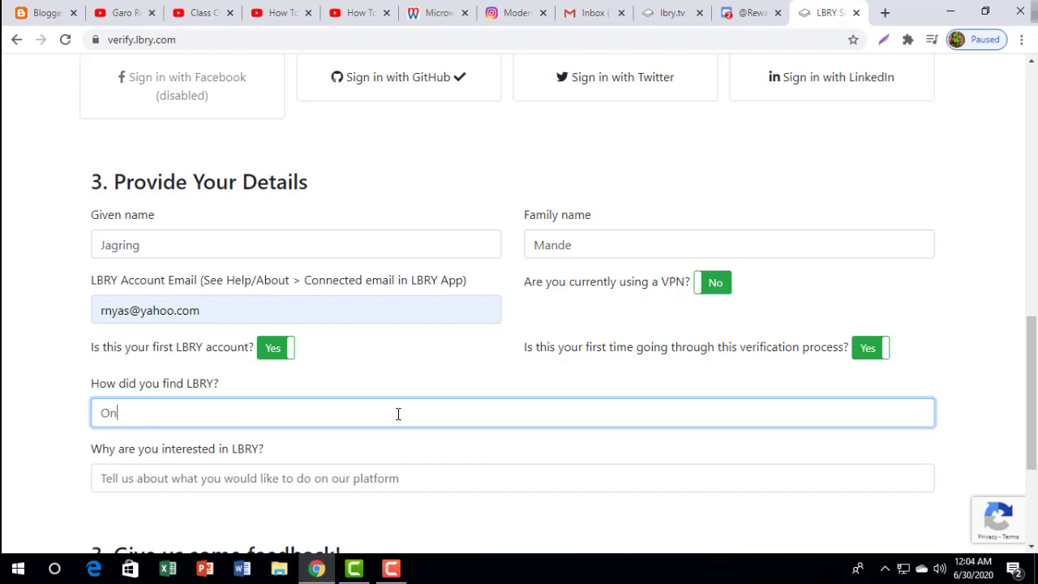
{"action": "type", "text": "line"}
{"action": "type", "text": "Freelancer"}
Give the interest reason: sharing ideas, love of nature and earning some money.
{"action": "left_click", "coordinate": [422, 478]}
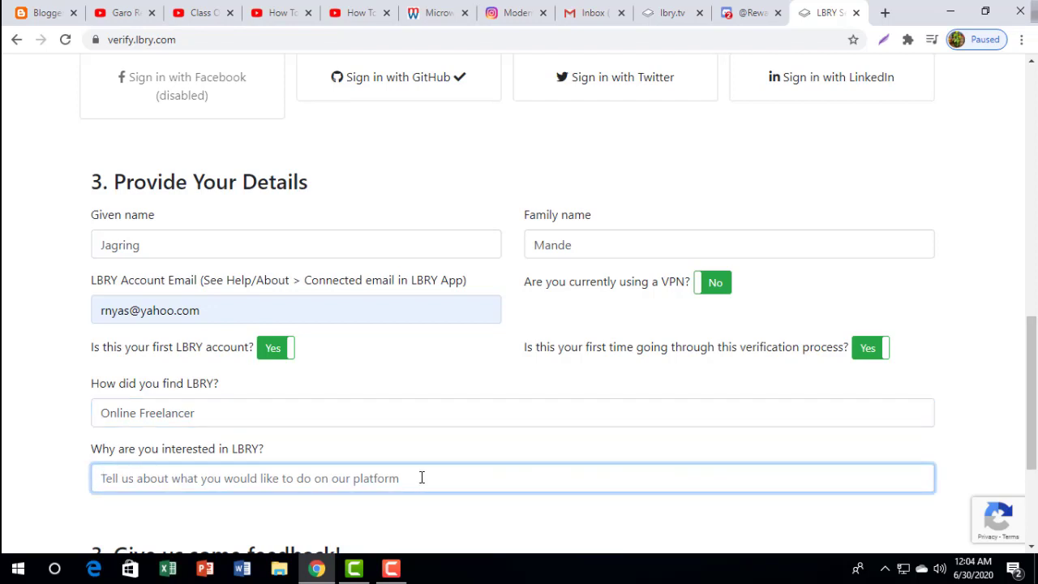
{"action": "type", "text": "I w"}
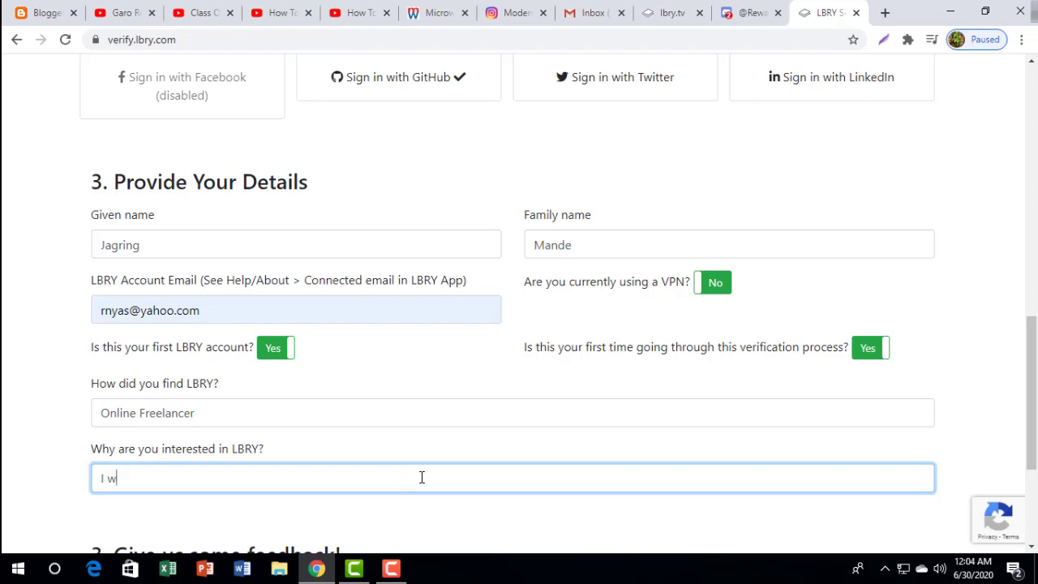
{"action": "type", "text": "ould like to do"}
{"action": "type", "text": "earn"}
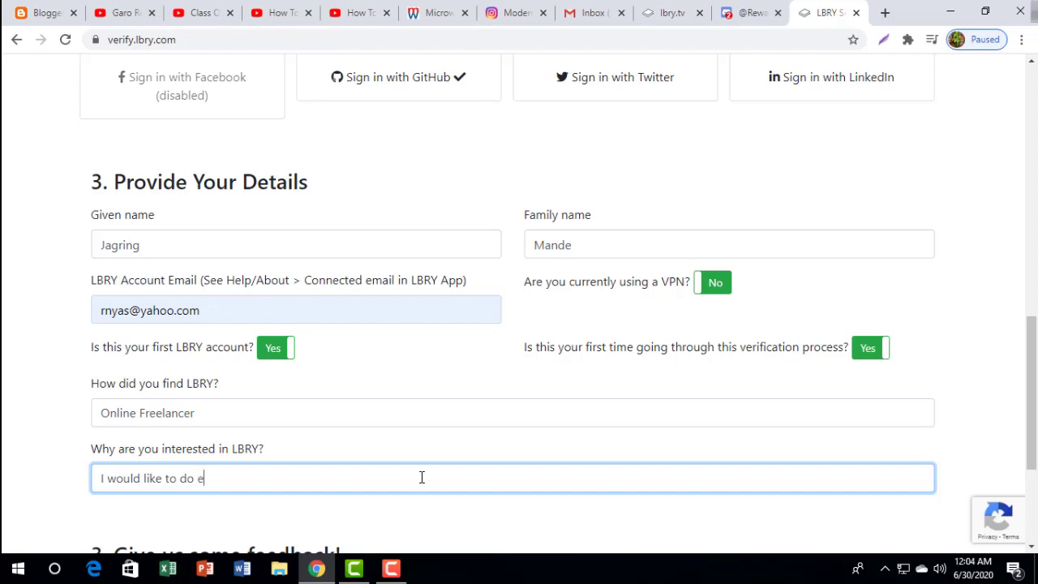
{"action": "key", "text": "BackSpace"}
{"action": "key", "text": "BackSpace"}
{"action": "key", "text": "BackSpace"}
{"action": "key", "text": "BackSpace"}
{"action": "type", "text": "share my idea and also "}
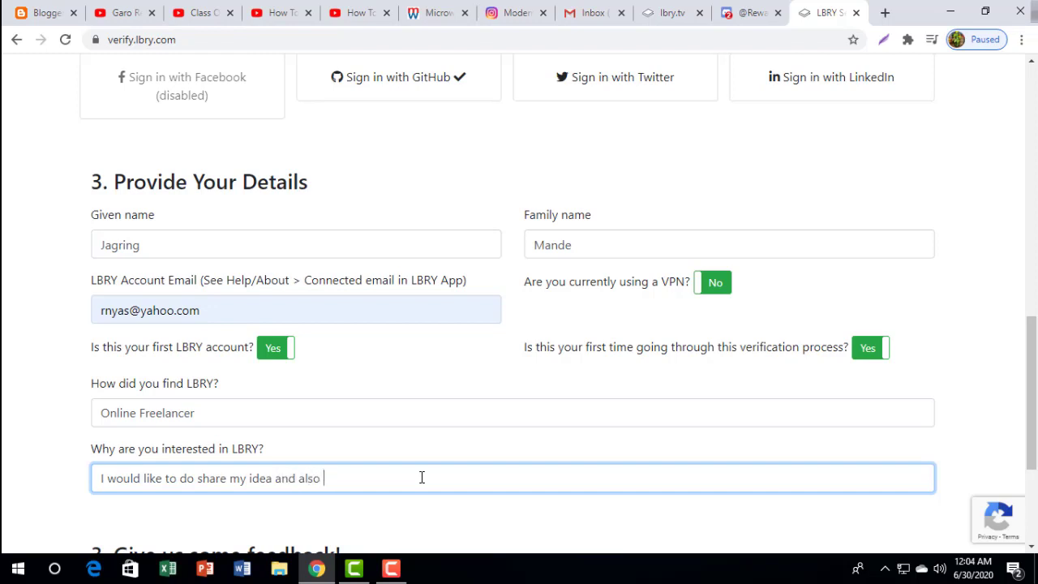
{"action": "type", "text": "share love nature and also "}
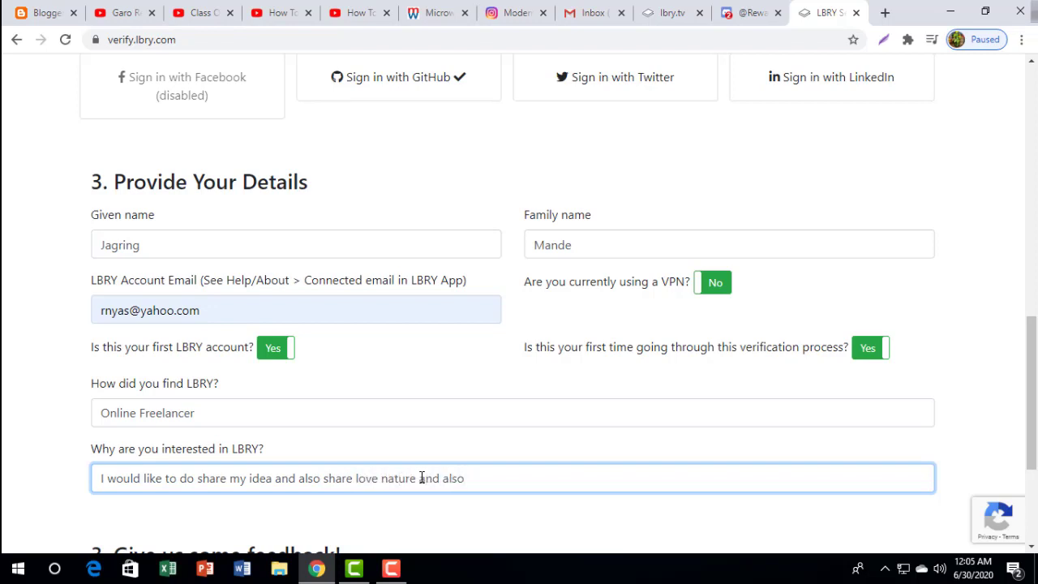
{"action": "type", "text": "earn some money"}
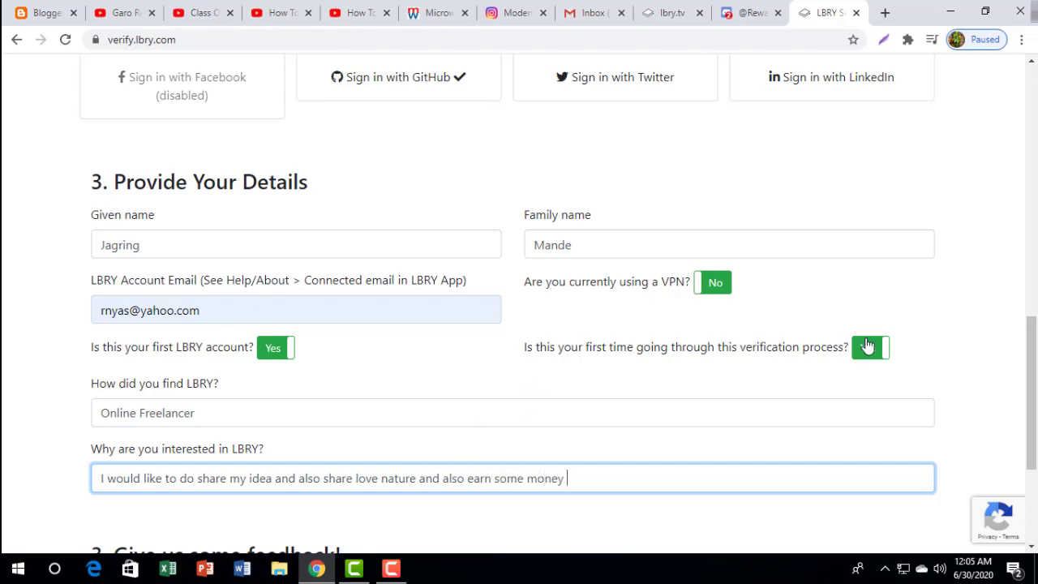
{"action": "left_click_drag", "start_coordinate": [1032, 359], "coordinate": [1034, 444]}
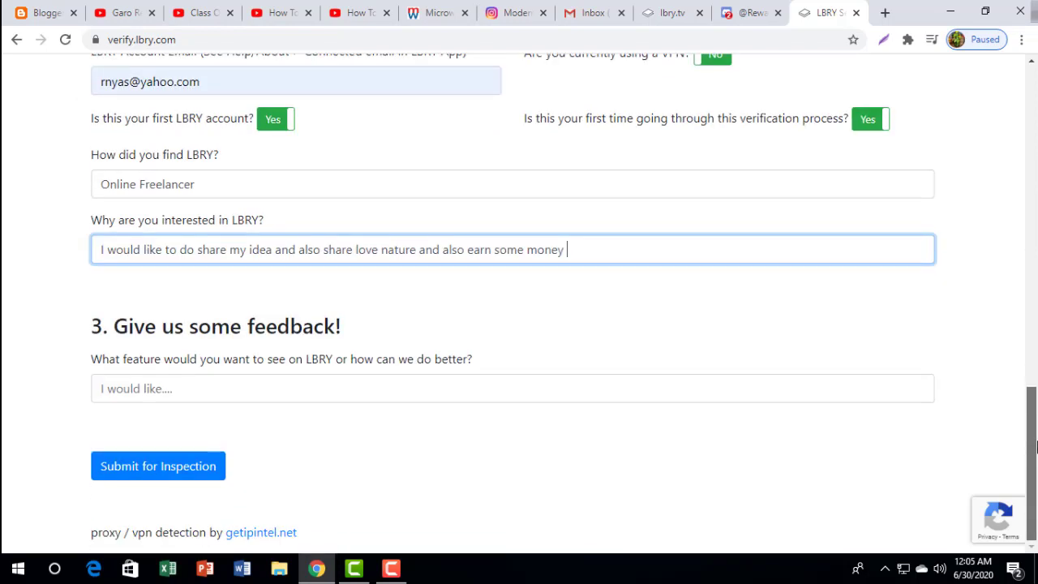
Write feedback about working with the LBRY team and submit the form for inspection.
{"action": "left_click", "coordinate": [405, 391]}
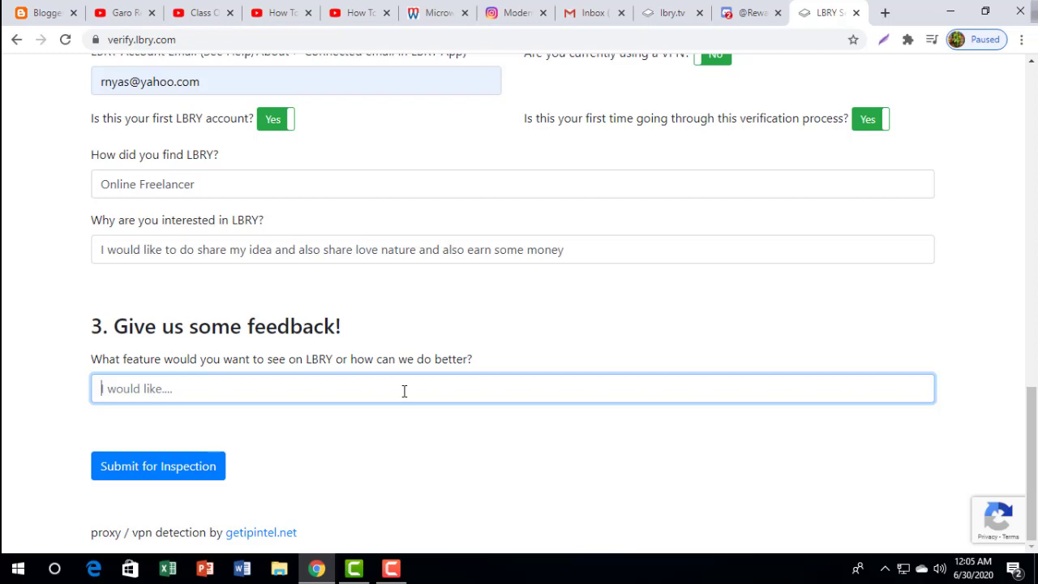
{"action": "left_click_drag", "start_coordinate": [1032, 452], "coordinate": [1034, 383]}
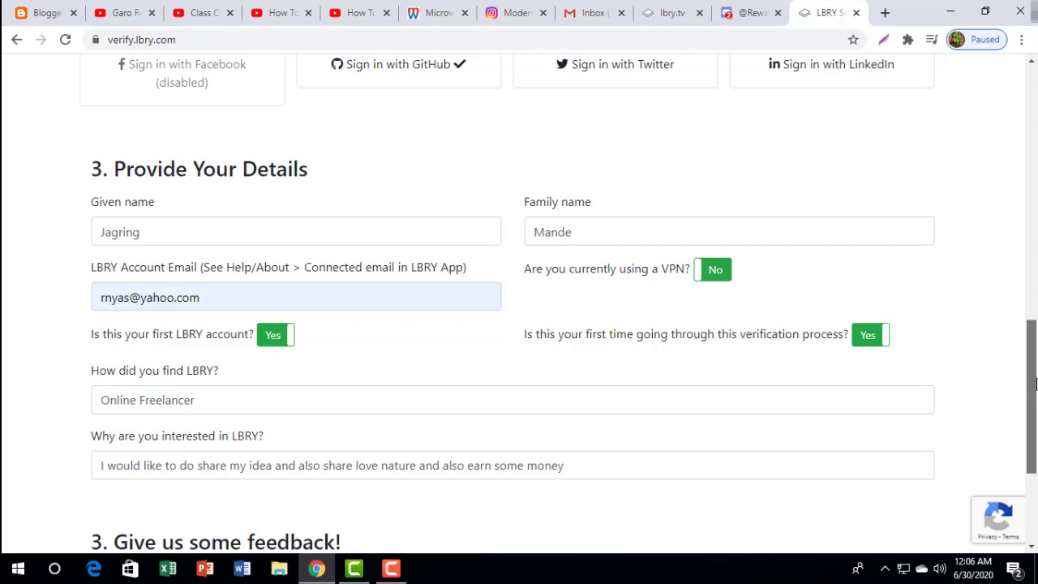
{"action": "scroll", "coordinate": [1035, 382], "scroll_direction": "down", "scroll_amount": 3}
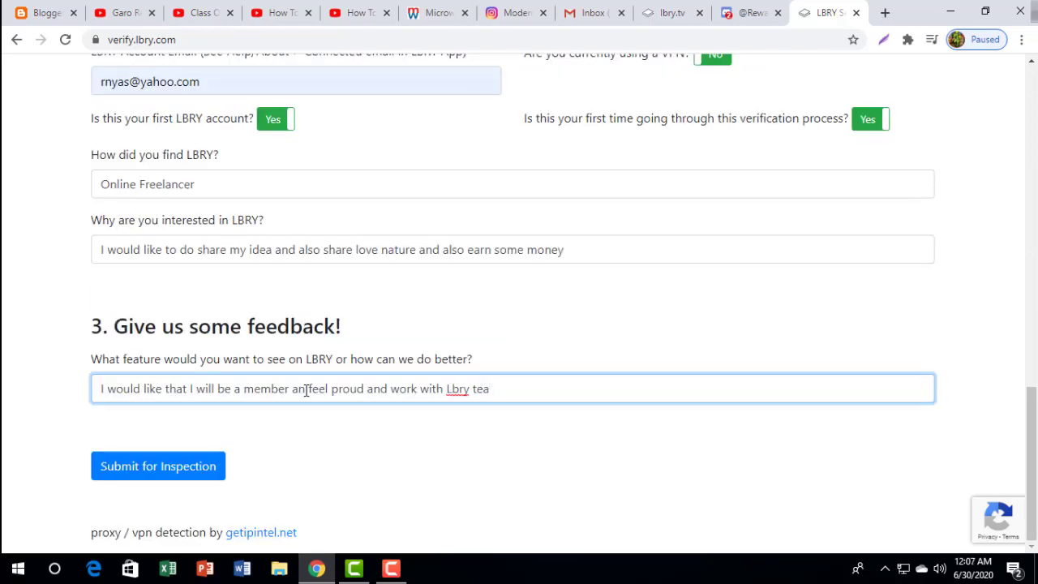
{"action": "type", "text": "m"}
{"action": "left_click", "coordinate": [165, 470]}
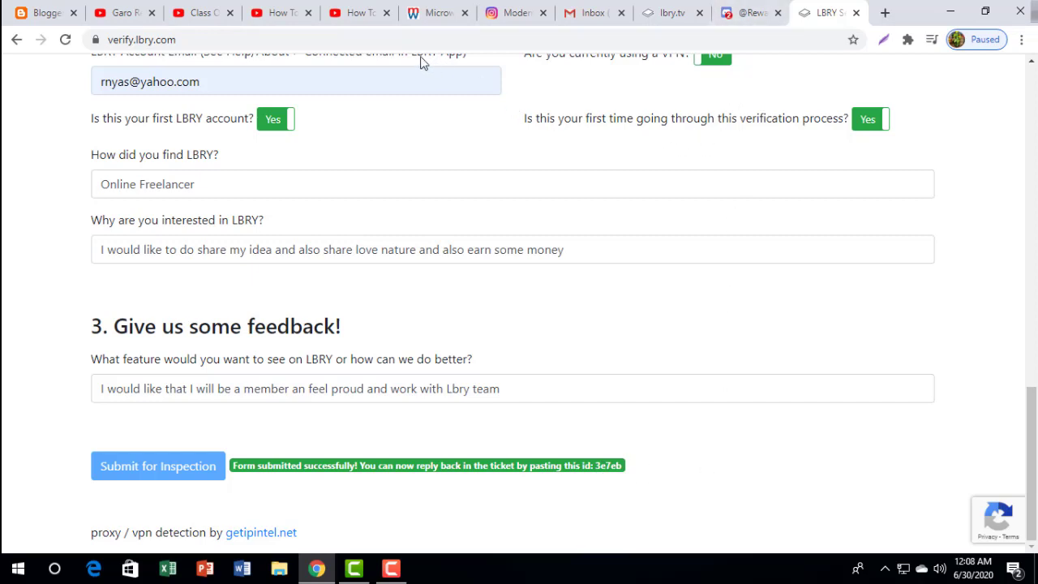
{"action": "double_click", "coordinate": [607, 465]}
{"action": "left_click", "coordinate": [751, 14]}
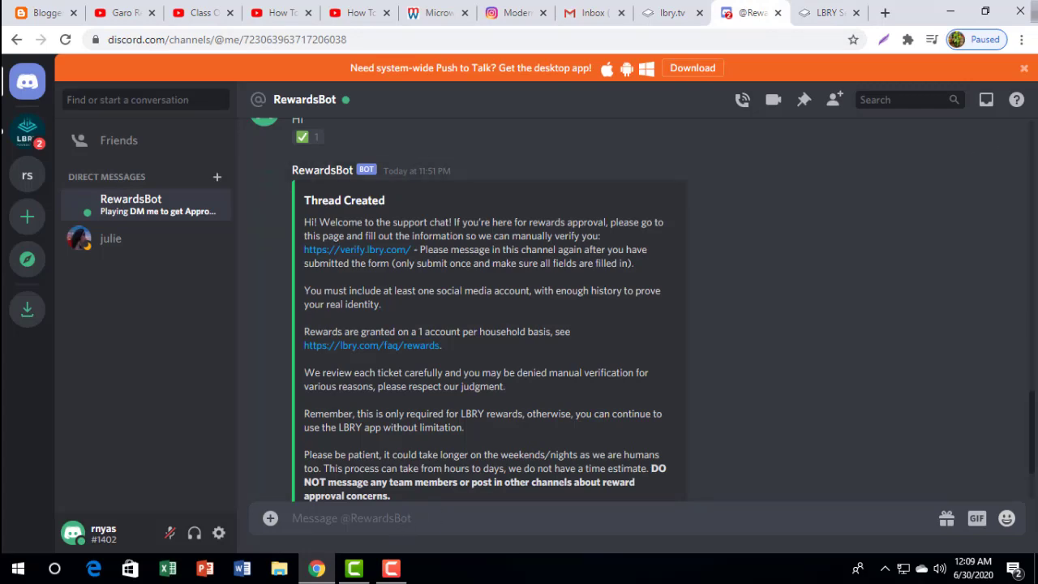
Scroll through the RewardsBot DMs to the earlier ticket's Last Call warning and June 19 Thread Closed notice.
{"action": "scroll", "coordinate": [487, 308], "scroll_direction": "up", "scroll_amount": 10}
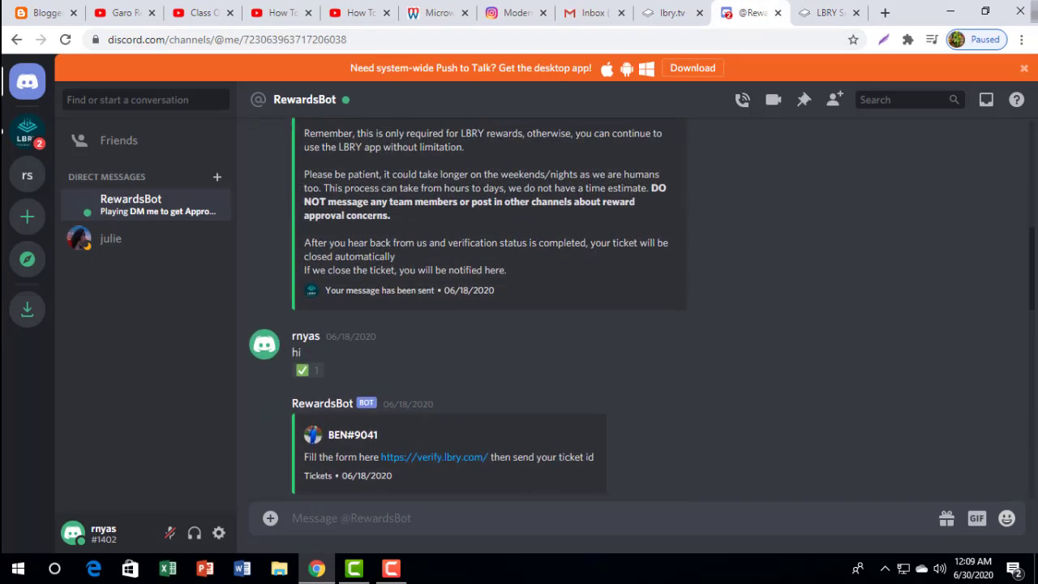
{"action": "scroll", "coordinate": [466, 309], "scroll_direction": "up", "scroll_amount": 5}
{"action": "scroll", "coordinate": [466, 308], "scroll_direction": "down", "scroll_amount": 5}
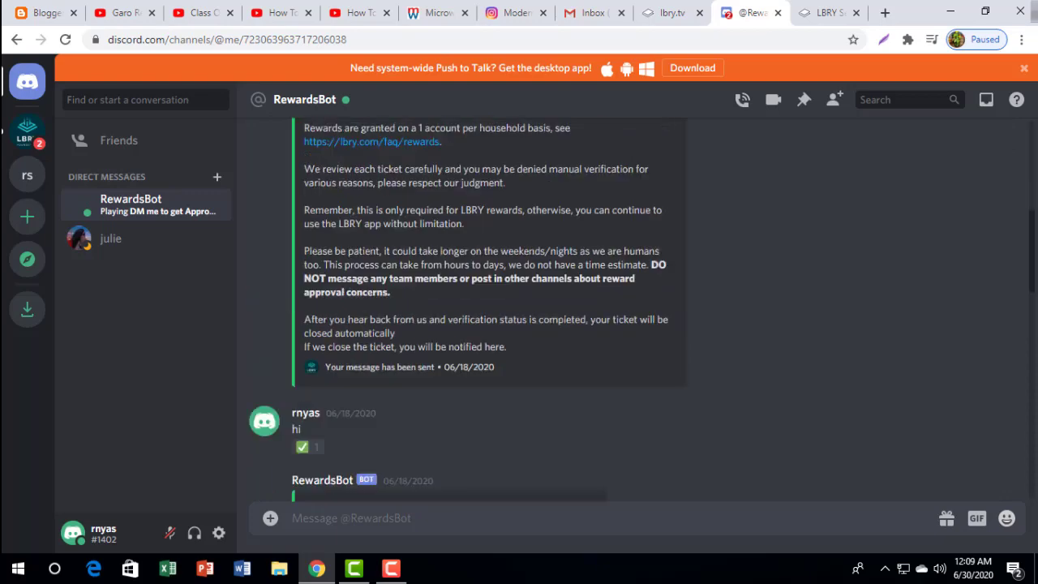
{"action": "scroll", "coordinate": [486, 308], "scroll_direction": "down", "scroll_amount": 10}
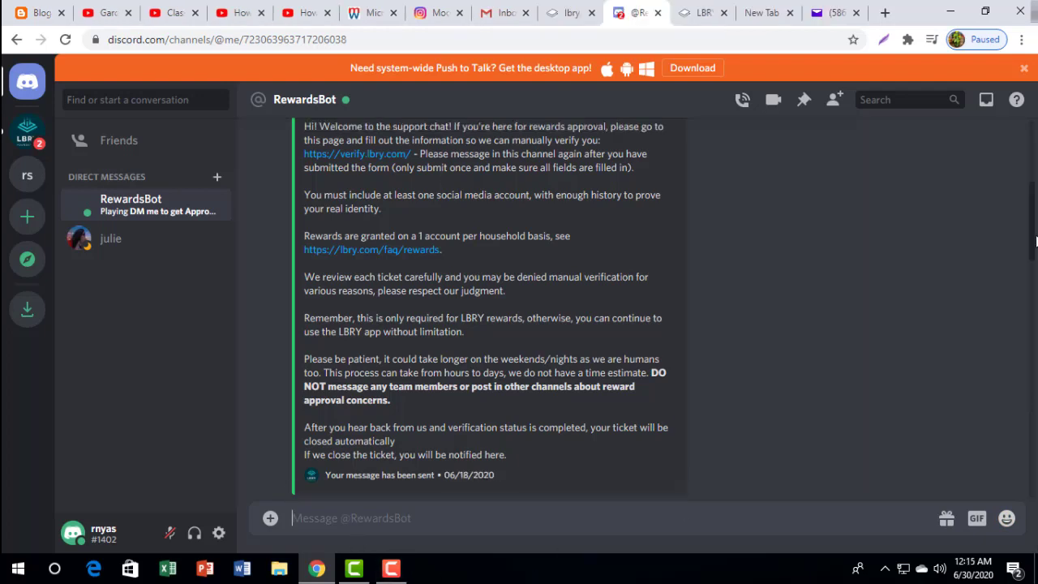
{"action": "scroll", "coordinate": [1033, 252], "scroll_direction": "down", "scroll_amount": 1}
{"action": "scroll", "coordinate": [1032, 253], "scroll_direction": "down", "scroll_amount": 1}
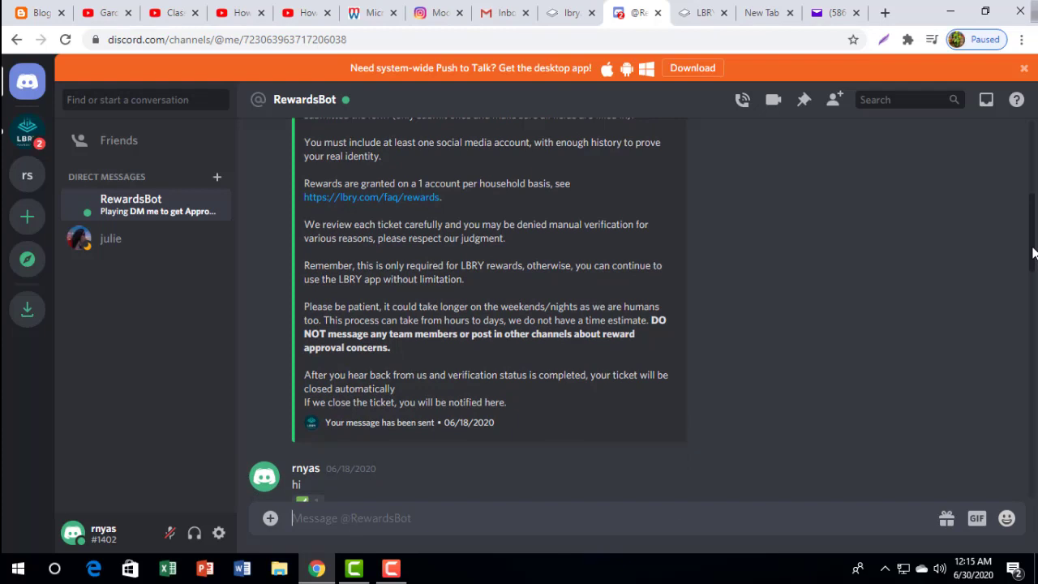
{"action": "scroll", "coordinate": [1033, 252], "scroll_direction": "down", "scroll_amount": 1}
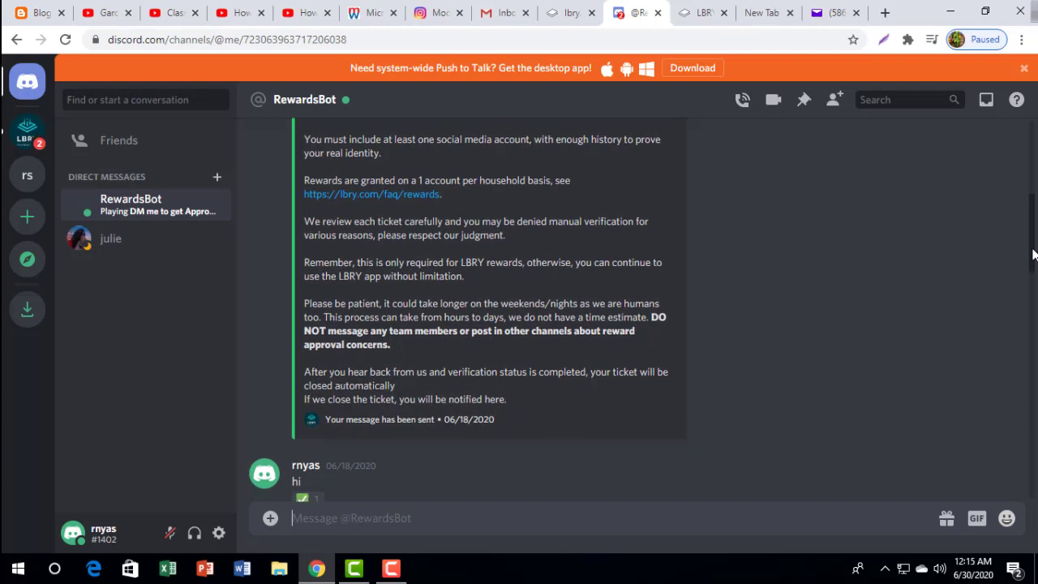
{"action": "scroll", "coordinate": [1033, 254], "scroll_direction": "down", "scroll_amount": 1}
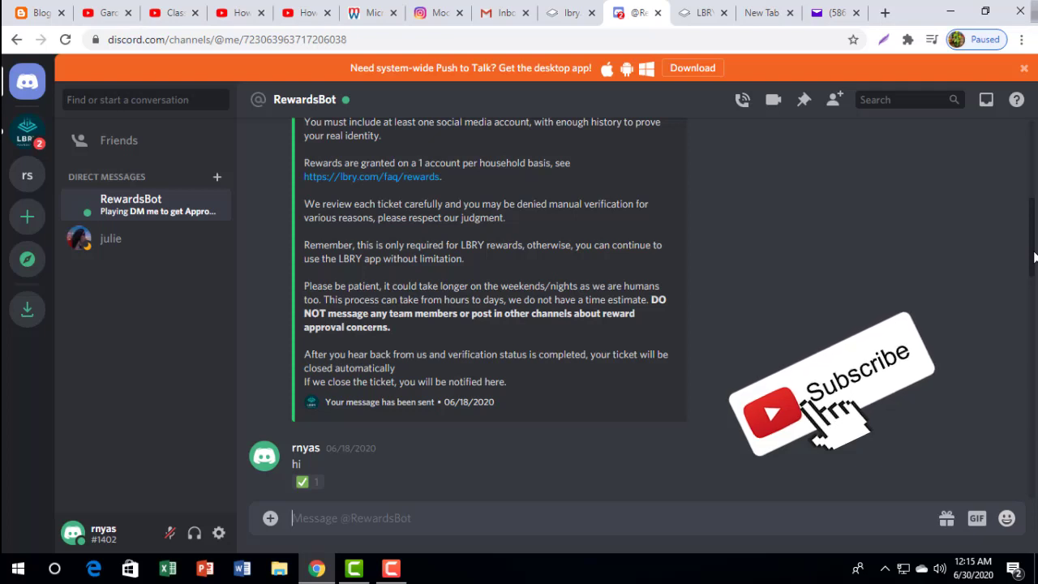
{"action": "scroll", "coordinate": [1033, 257], "scroll_direction": "down", "scroll_amount": 1}
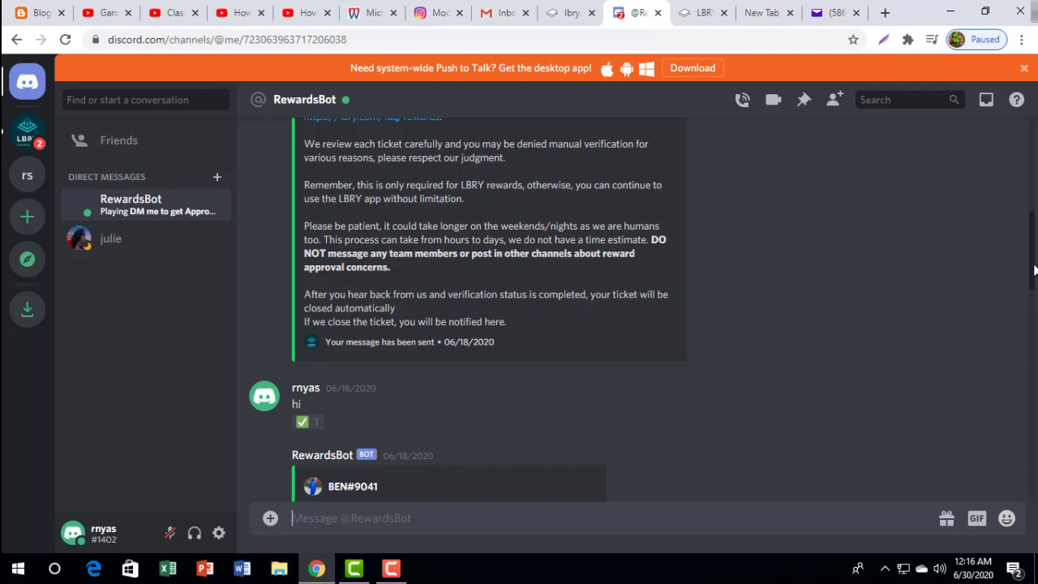
{"action": "left_click_drag", "start_coordinate": [1034, 270], "coordinate": [1033, 276]}
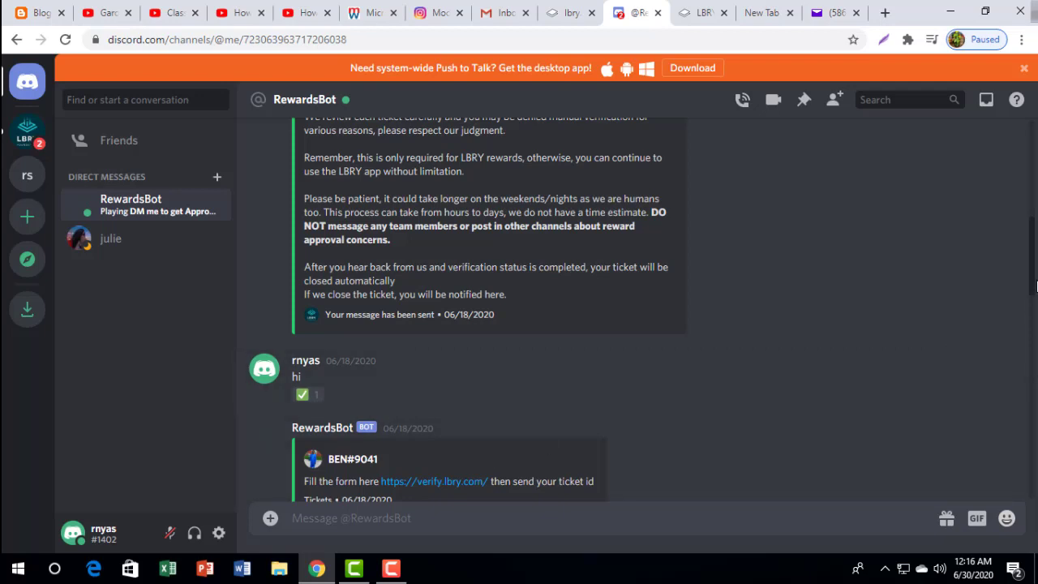
{"action": "left_click_drag", "start_coordinate": [1035, 285], "coordinate": [1034, 320]}
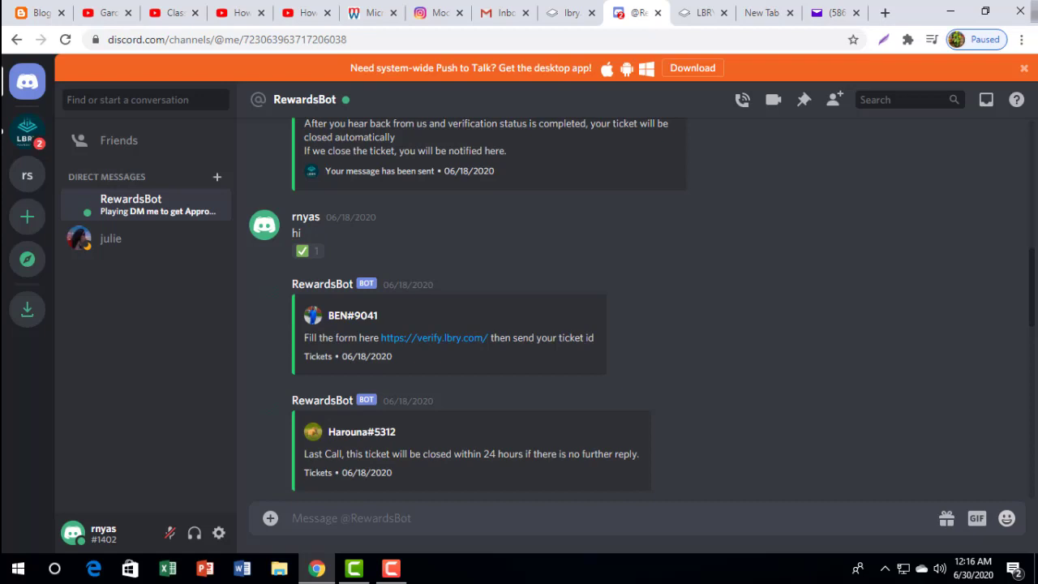
{"action": "scroll", "coordinate": [1029, 336], "scroll_direction": "down", "scroll_amount": 1}
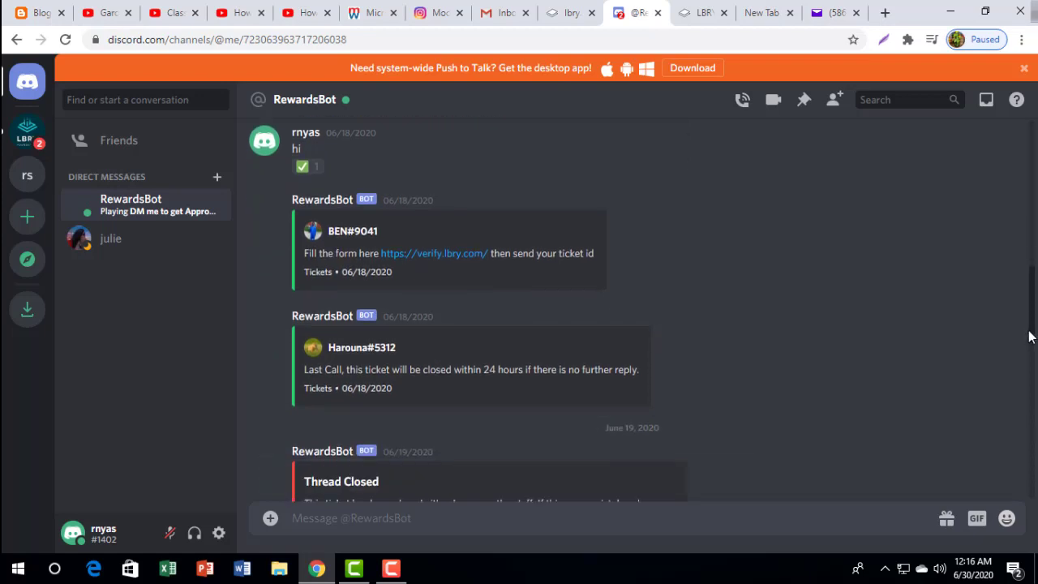